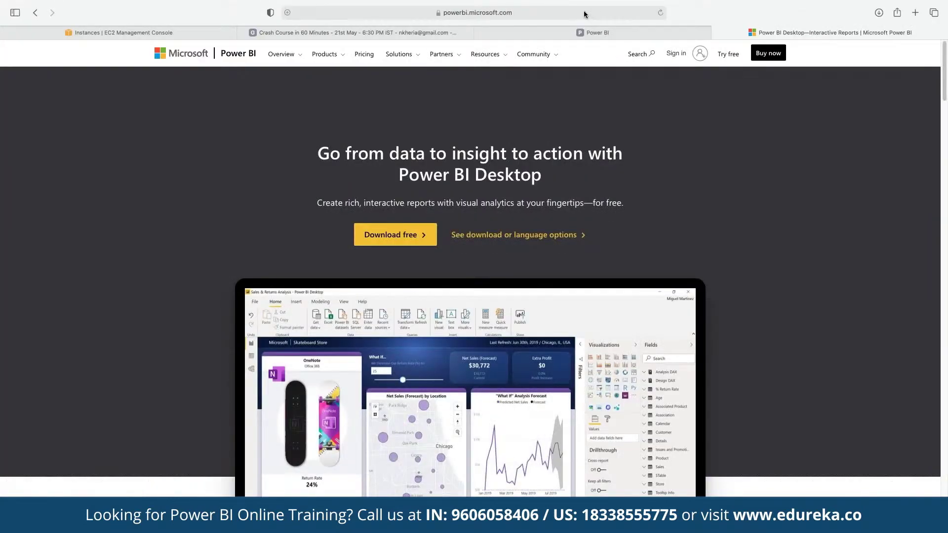
- Return to the Power BI product home page, then switch to the Power BI service and look over its home page
{"action": "left_click", "coordinate": [584, 14]}
{"action": "left_click", "coordinate": [947, 160]}
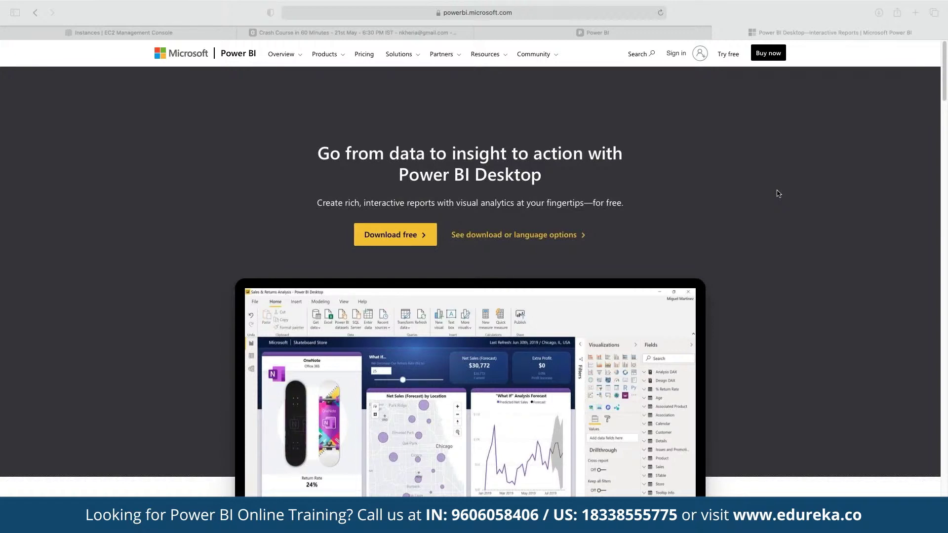
{"action": "key", "text": "super+bracketleft"}
{"action": "key", "text": "super+l"}
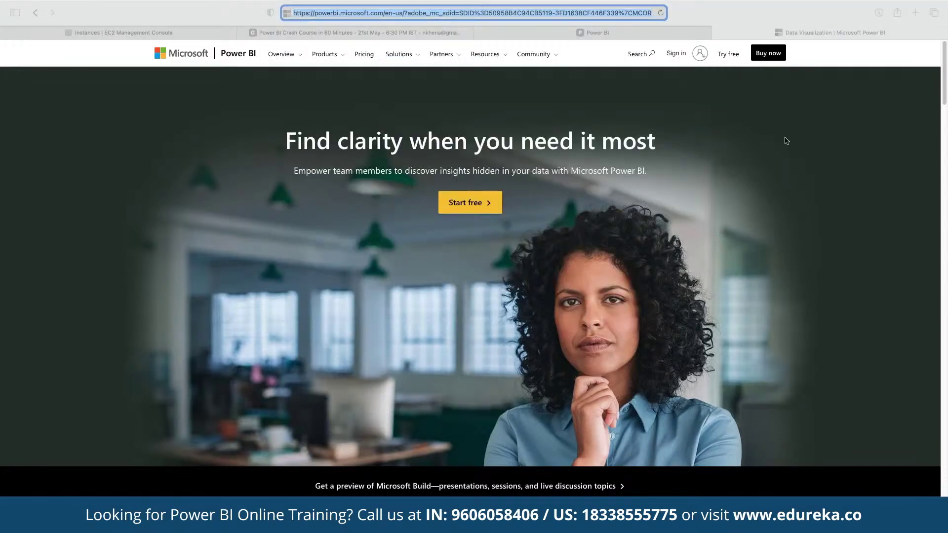
{"action": "left_click", "coordinate": [573, 33]}
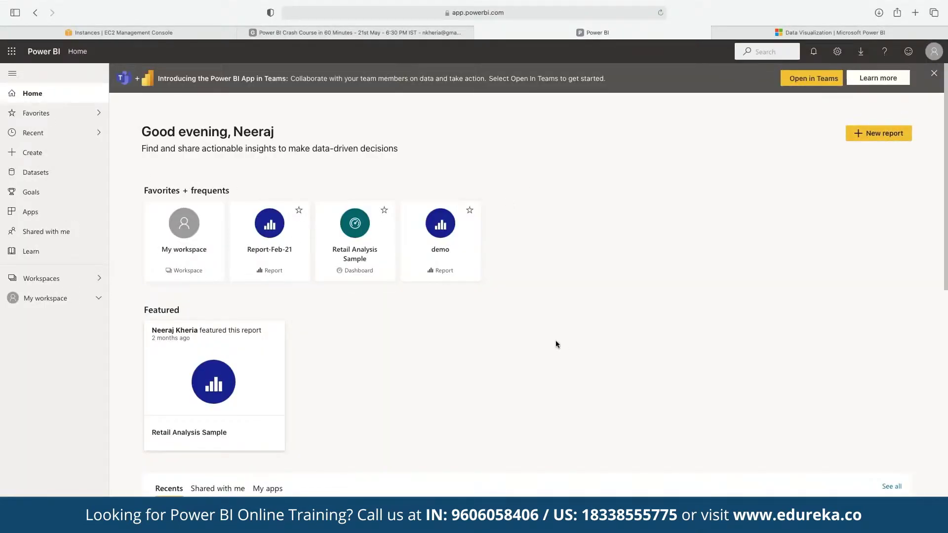
{"action": "scroll", "coordinate": [556, 344], "scroll_direction": "down", "scroll_amount": 5}
{"action": "scroll", "coordinate": [557, 344], "scroll_direction": "up", "scroll_amount": 5}
- View the list of all datasets, then start creating a report from pasted or manually entered data
{"action": "left_click", "coordinate": [33, 153]}
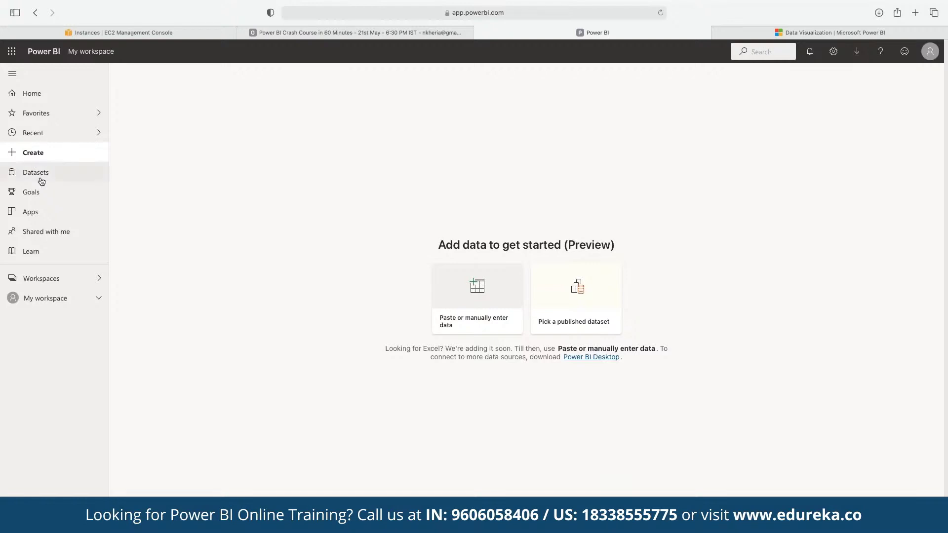
{"action": "left_click", "coordinate": [41, 181]}
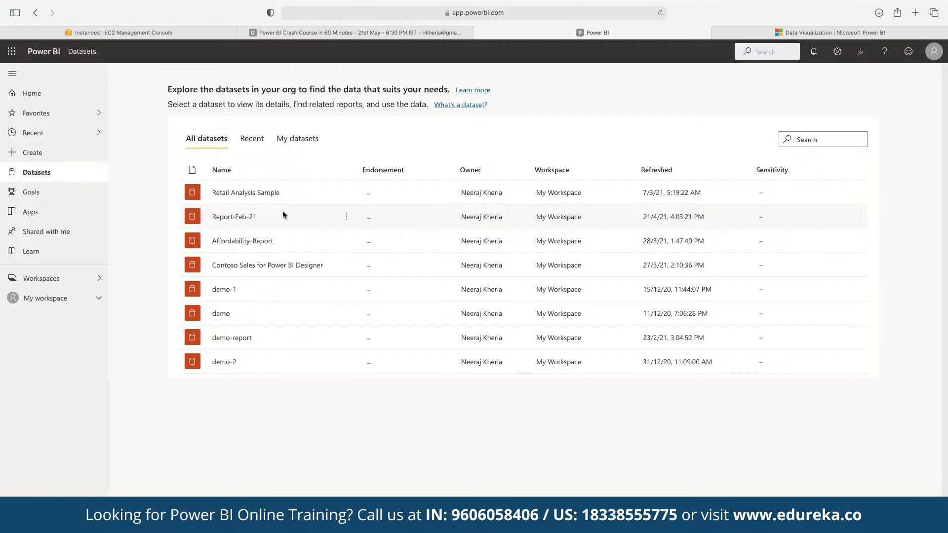
{"action": "left_click", "coordinate": [32, 153]}
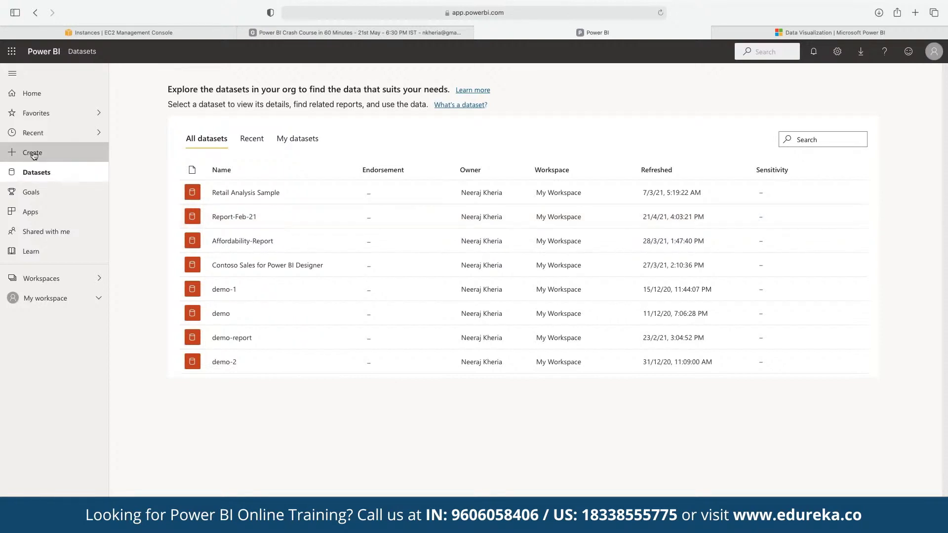
{"action": "left_click", "coordinate": [474, 289]}
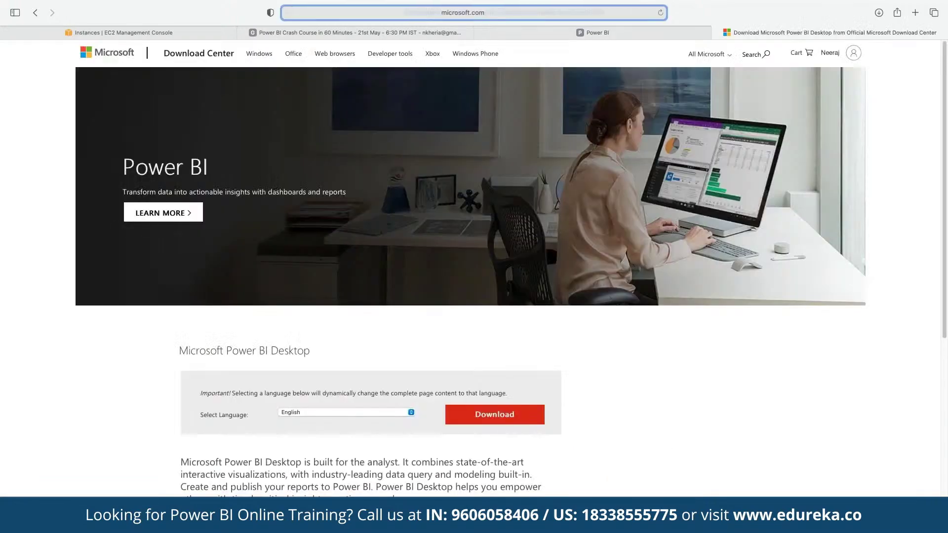
- Look at the Power BI Desktop page in the Microsoft Download Center, then return to the Power BI service
{"action": "left_click", "coordinate": [474, 12]}
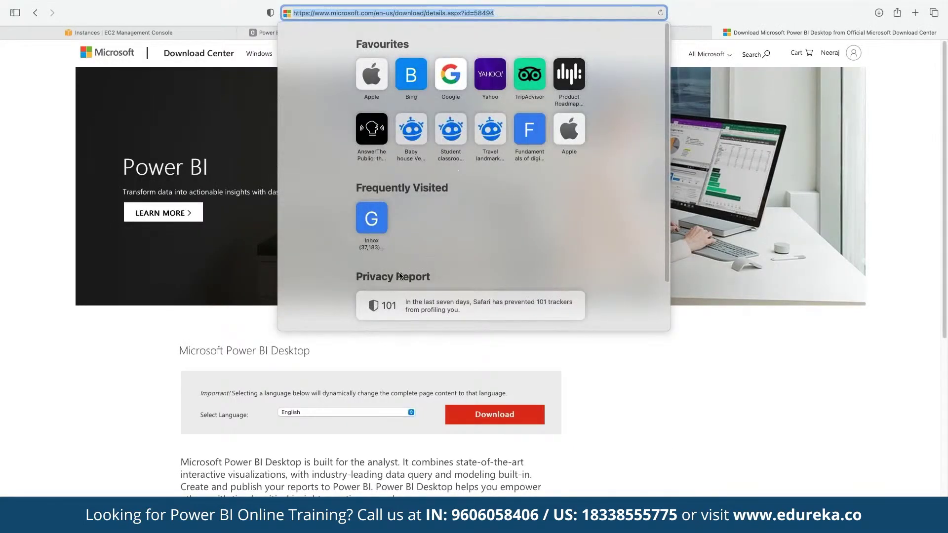
{"action": "key", "text": "Escape"}
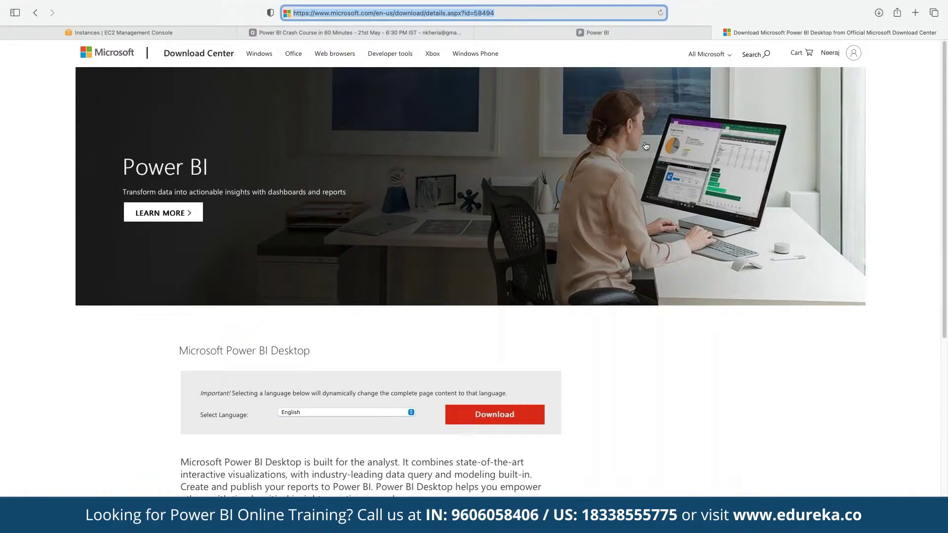
{"action": "left_click", "coordinate": [589, 35]}
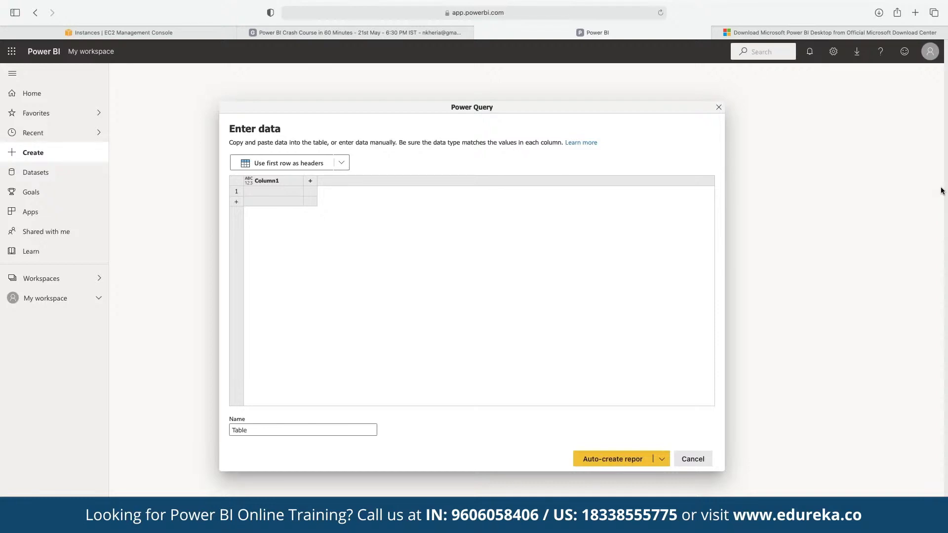
- Switch to the Global.Superstore workbook in Excel and examine its header row and columns across the sheet
{"action": "key", "text": "super+Tab"}
{"action": "double_click", "coordinate": [42, 92]}
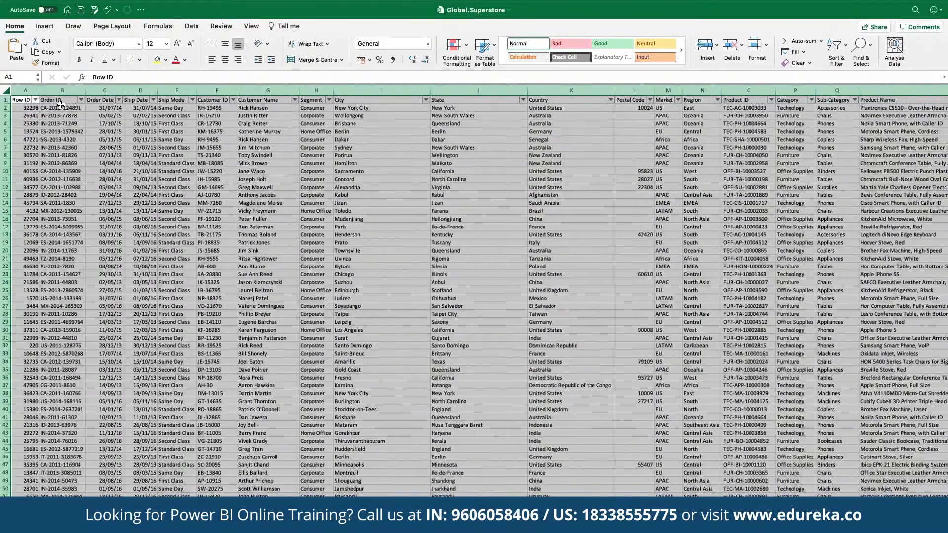
{"action": "scroll", "coordinate": [60, 105], "scroll_direction": "up", "scroll_amount": 3}
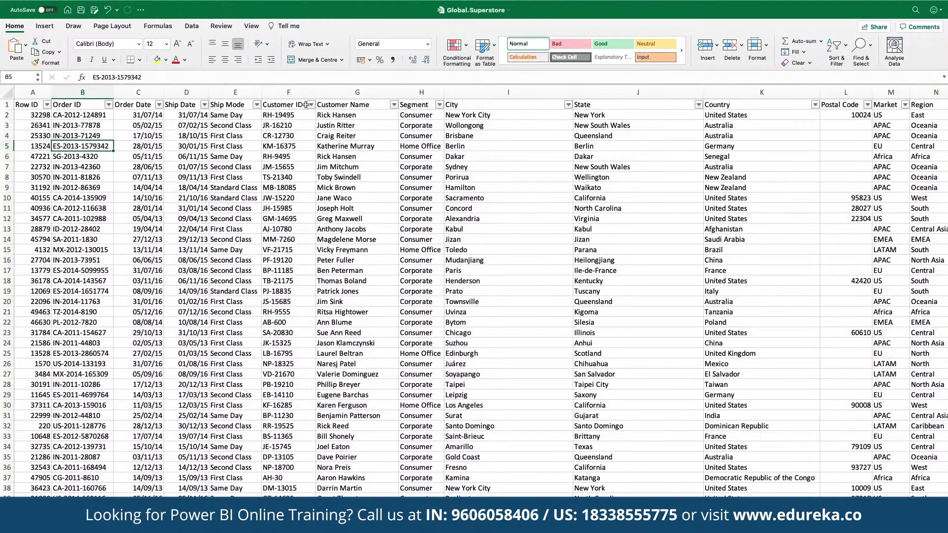
{"action": "left_click", "coordinate": [5, 104]}
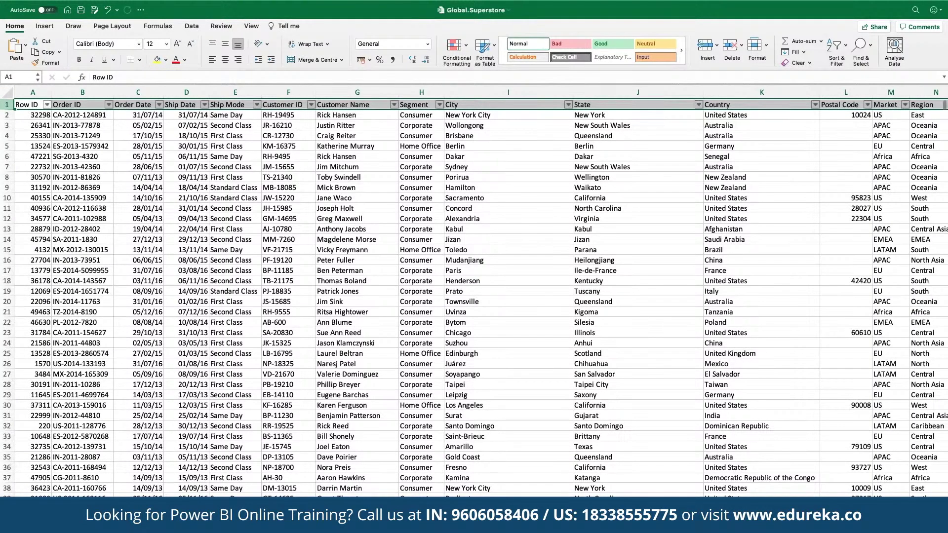
{"action": "scroll", "coordinate": [474, 296], "scroll_direction": "right", "scroll_amount": 5}
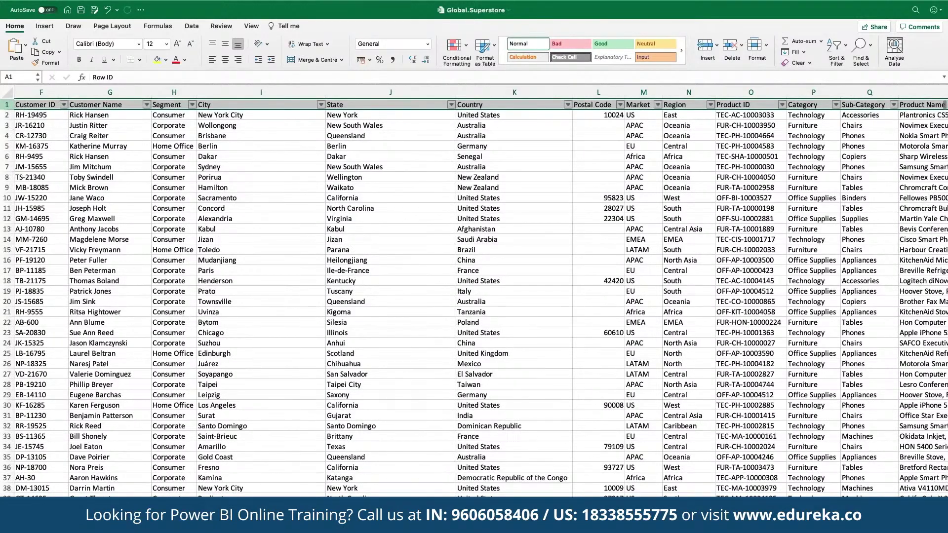
{"action": "scroll", "coordinate": [474, 296], "scroll_direction": "right", "scroll_amount": 3}
{"action": "scroll", "coordinate": [474, 297], "scroll_direction": "right", "scroll_amount": 2}
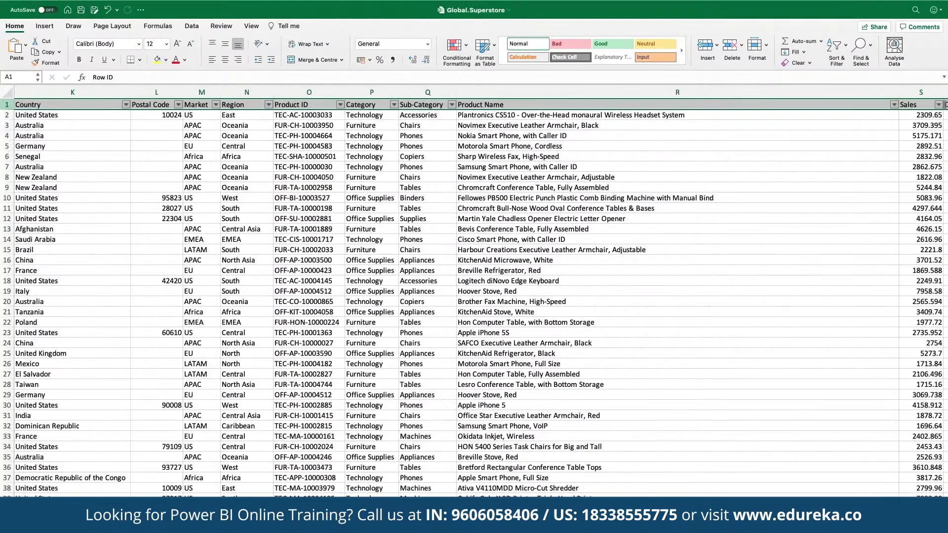
{"action": "scroll", "coordinate": [308, 419], "scroll_direction": "left", "scroll_amount": 10}
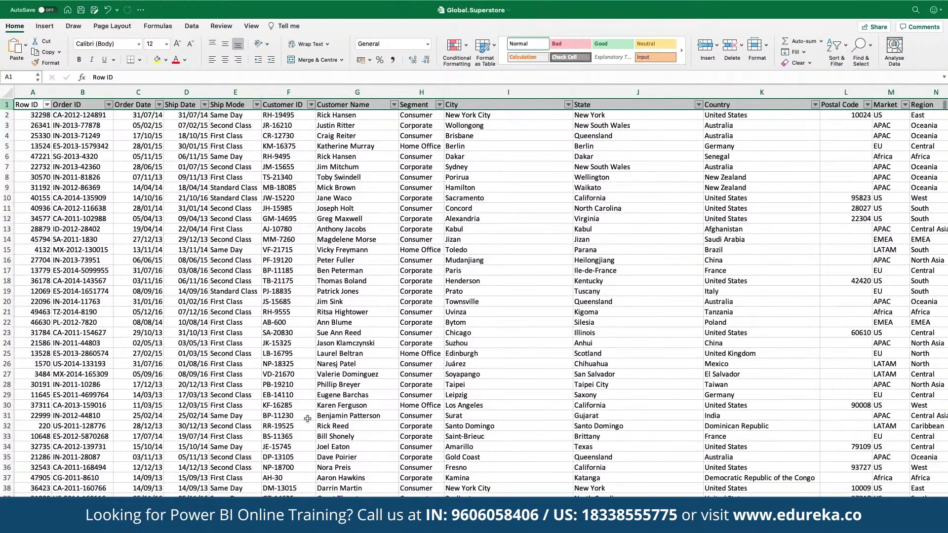
- Copy the whole Global.Superstore dataset into the Enter data table in Power BI and use its first row as headers
{"action": "left_click", "coordinate": [298, 371]}
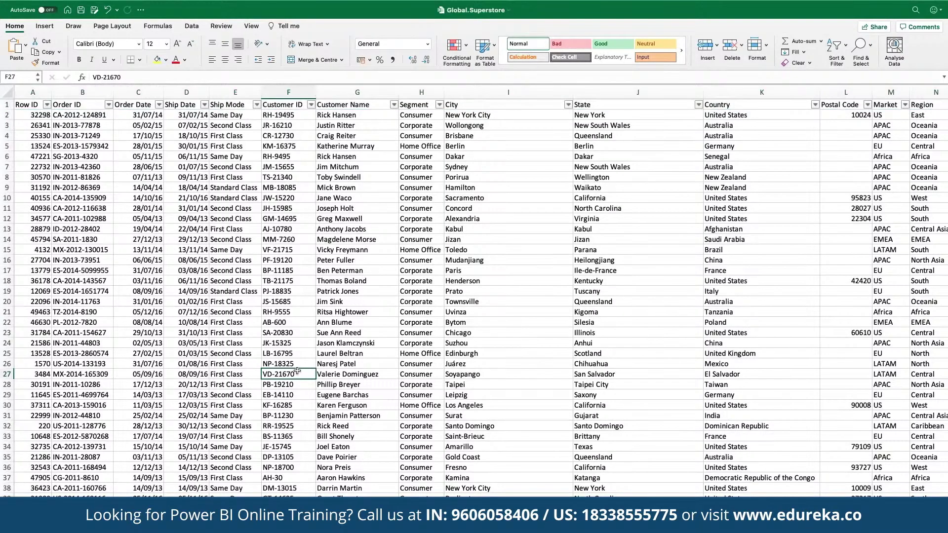
{"action": "key", "text": "ctrl+a"}
{"action": "key", "text": "ctrl+c"}
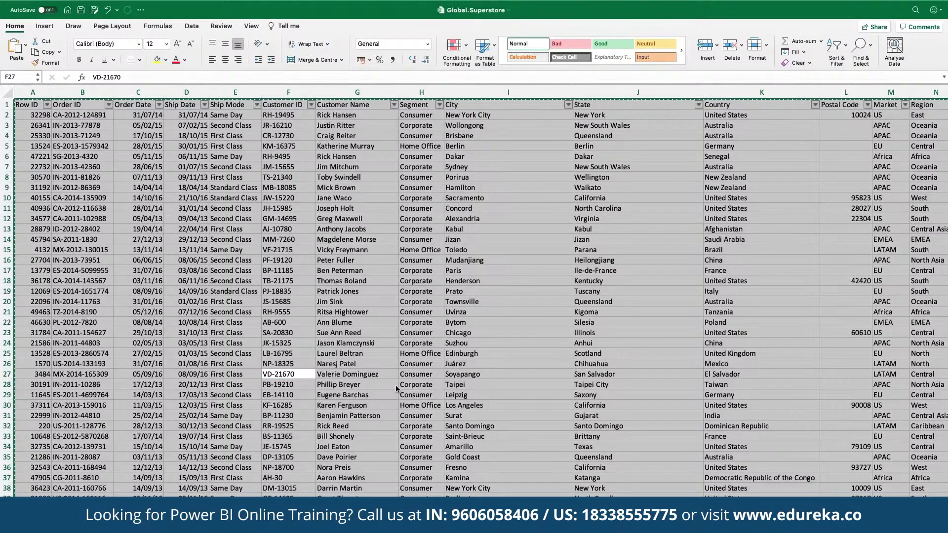
{"action": "left_click", "coordinate": [396, 385]}
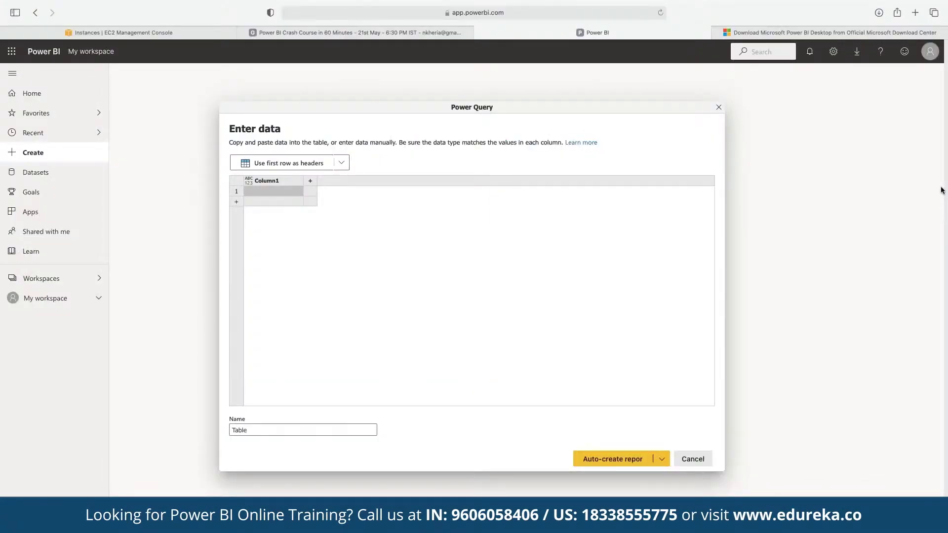
{"action": "key", "text": "super+v"}
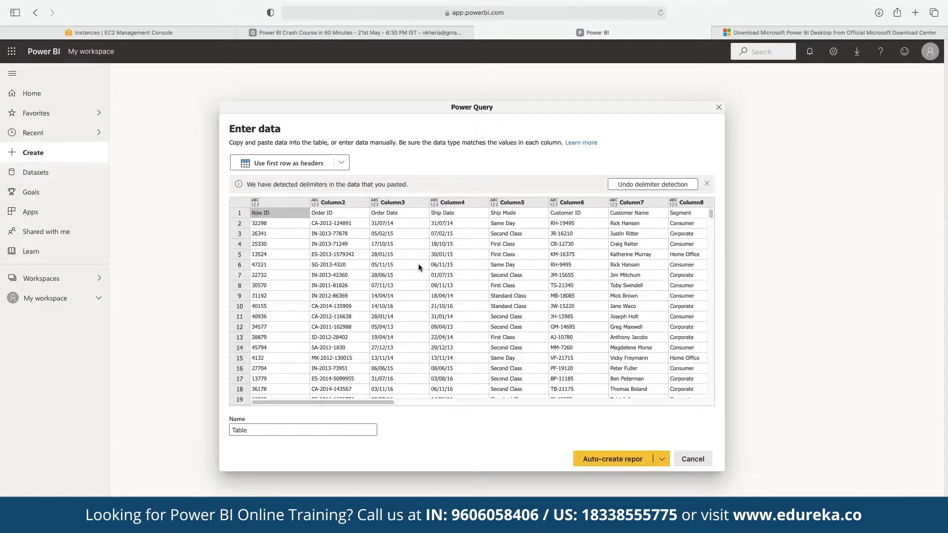
{"action": "left_click", "coordinate": [239, 213]}
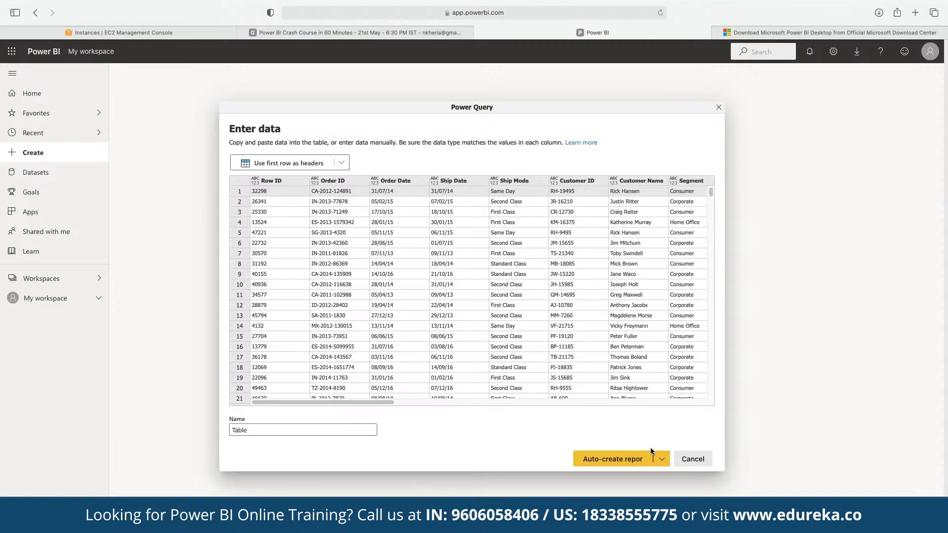
- Name the table Orders and create a blank report from it
{"action": "left_click", "coordinate": [324, 430]}
{"action": "key", "text": "super+a"}
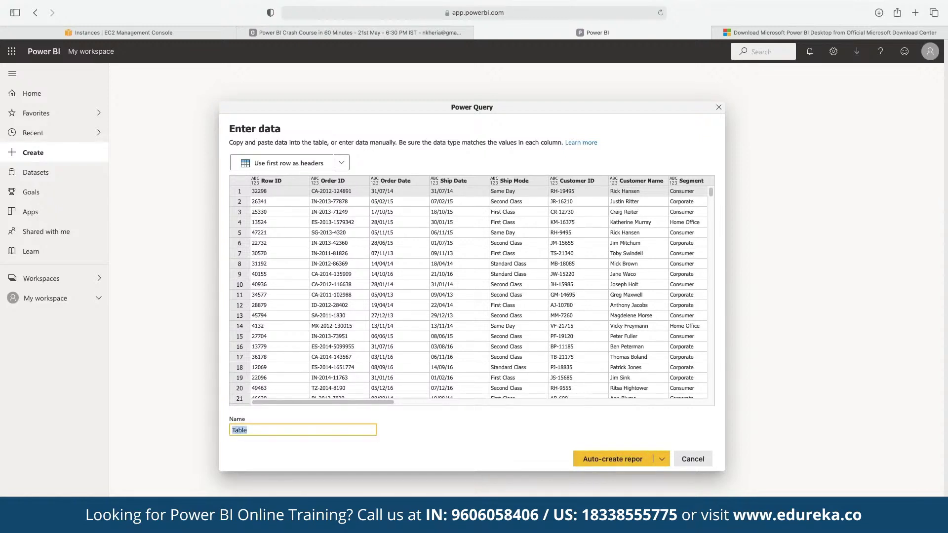
{"action": "type", "text": "Gloabl-Super"}
{"action": "key", "text": "BackSpace"}
{"action": "key", "text": "BackSpace"}
{"action": "key", "text": "BackSpace"}
{"action": "key", "text": "BackSpace"}
{"action": "key", "text": "BackSpace"}
{"action": "key", "text": "BackSpace"}
{"action": "key", "text": "BackSpace"}
{"action": "key", "text": "BackSpace"}
{"action": "key", "text": "BackSpace"}
{"action": "key", "text": "BackSpace"}
{"action": "key", "text": "BackSpace"}
{"action": "key", "text": "BackSpace"}
{"action": "type", "text": "Orders"}
{"action": "left_click", "coordinate": [662, 459]}
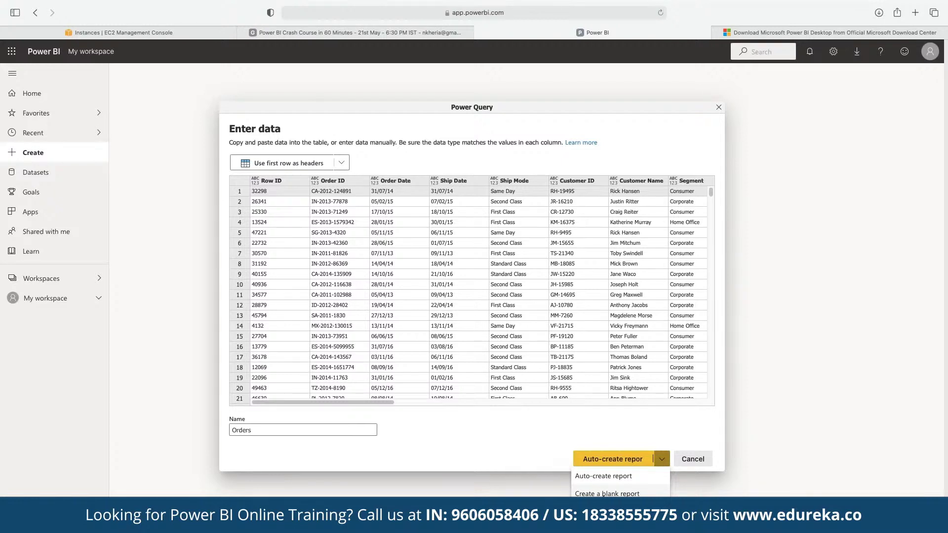
{"action": "left_click", "coordinate": [635, 490]}
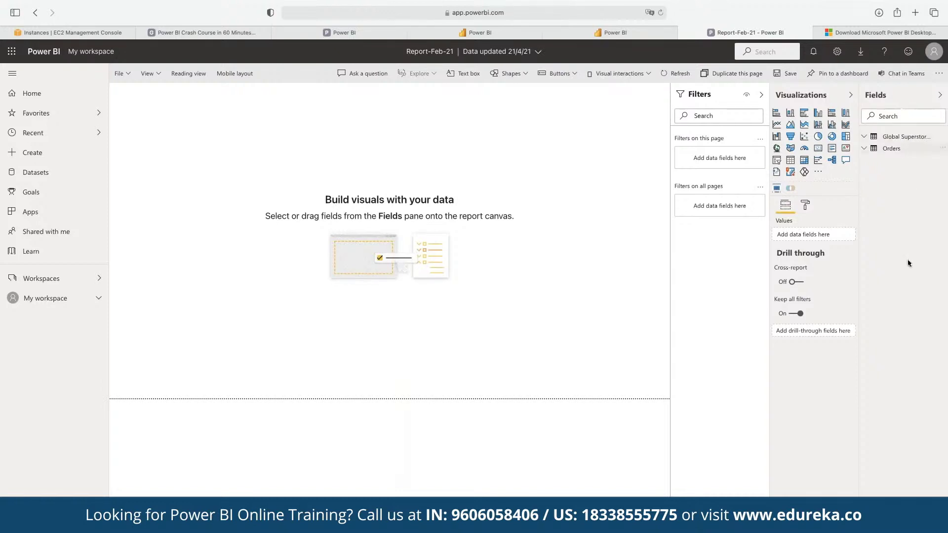
- Create a column chart of Profit by Order Date using the fields of the Orders table
{"action": "left_click", "coordinate": [865, 148]}
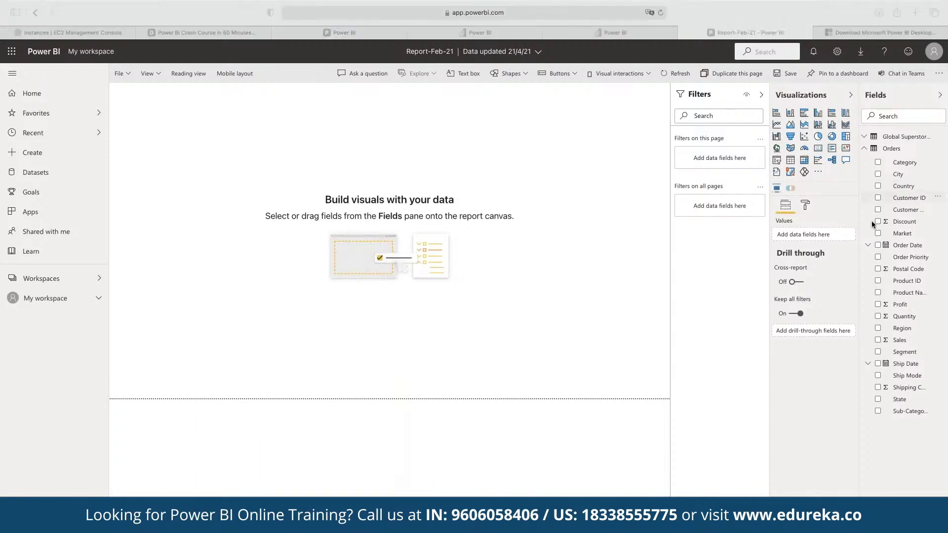
{"action": "left_click", "coordinate": [878, 306]}
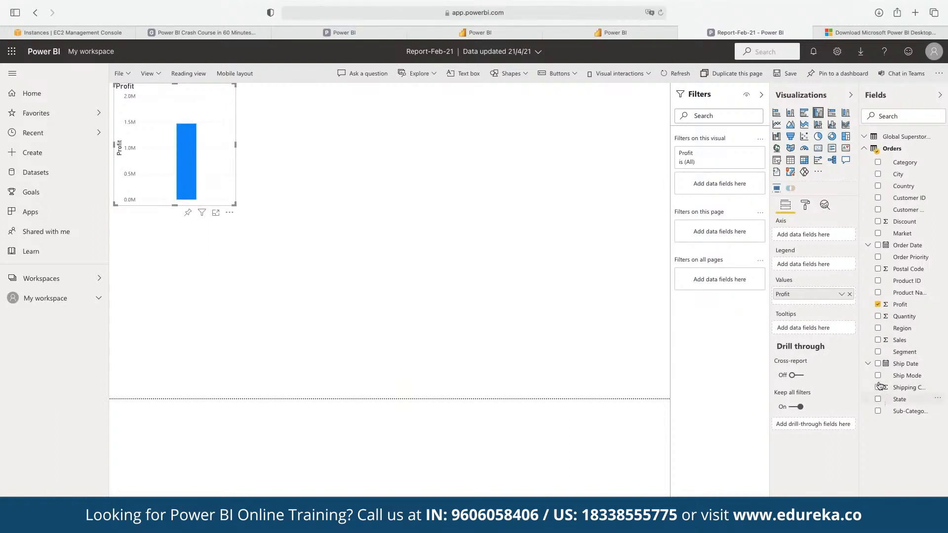
{"action": "left_click", "coordinate": [878, 246]}
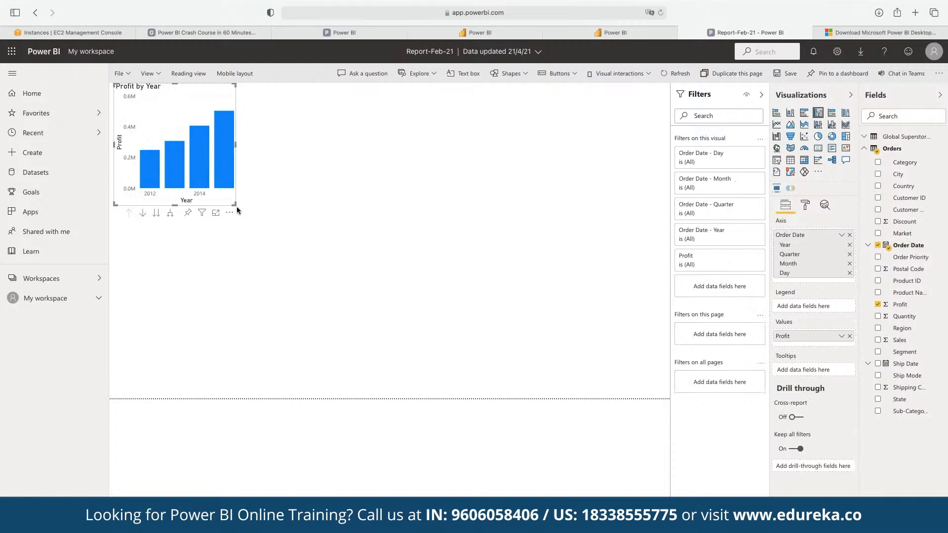
- Enlarge the Profit by Year chart to about half the canvas width and inspect its yearly columns
{"action": "left_click_drag", "start_coordinate": [235, 205], "coordinate": [428, 314]}
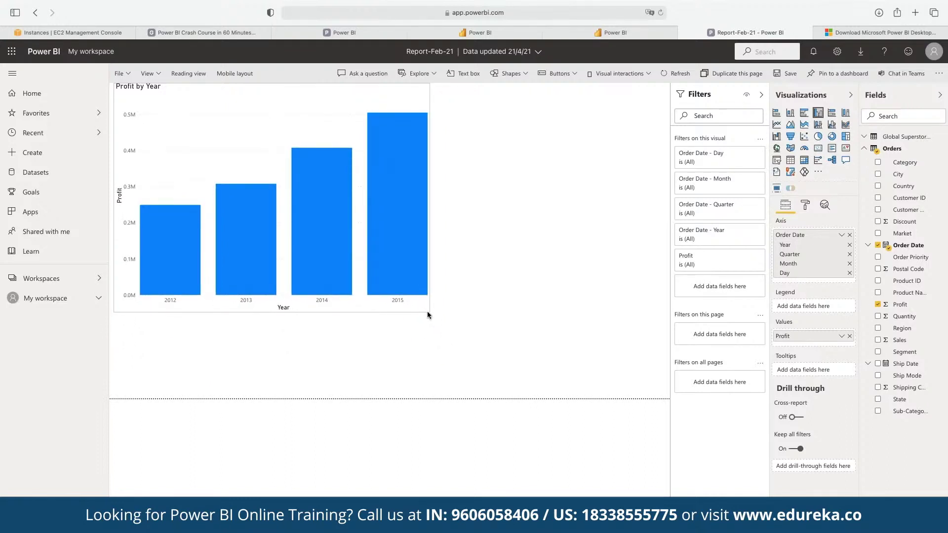
{"action": "left_click_drag", "start_coordinate": [427, 314], "coordinate": [386, 278]}
{"action": "left_click", "coordinate": [386, 277]}
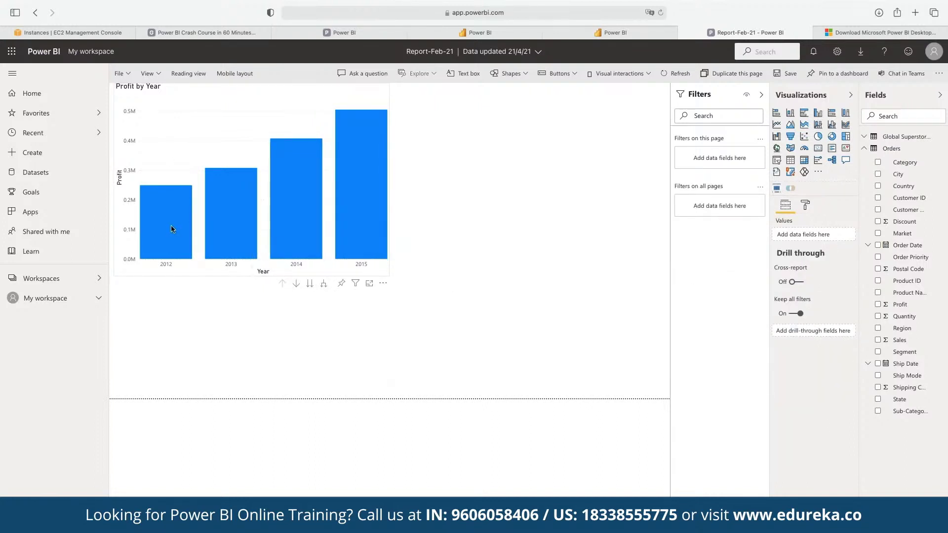
{"action": "mouse_move", "coordinate": [264, 227]}
{"action": "mouse_move", "coordinate": [373, 209]}
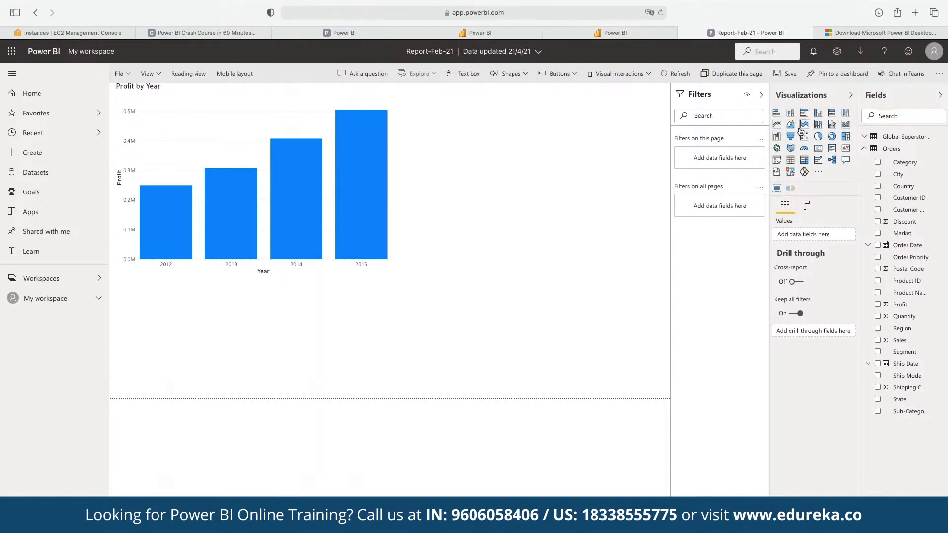
- Add an empty line chart below the column chart and change the Profit by Year visual to a line chart
{"action": "left_click", "coordinate": [777, 125]}
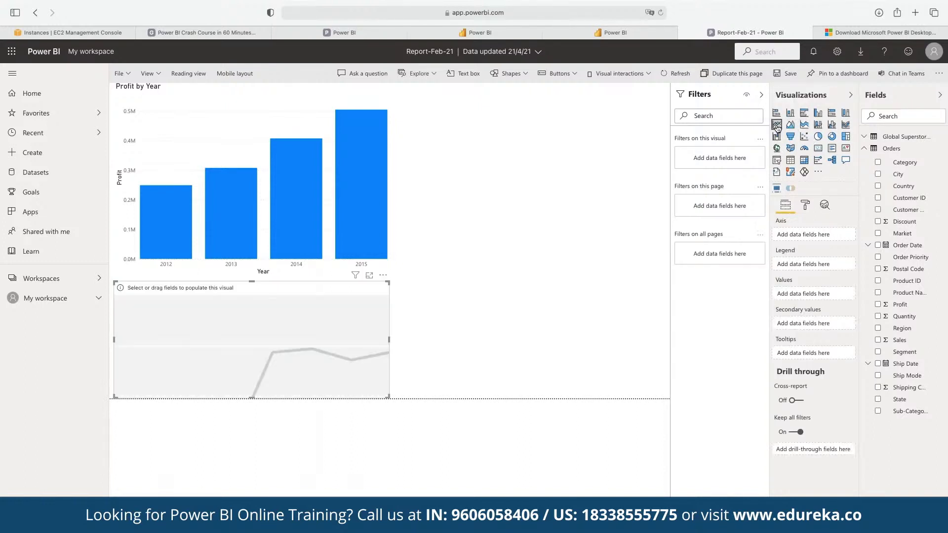
{"action": "left_click", "coordinate": [279, 109]}
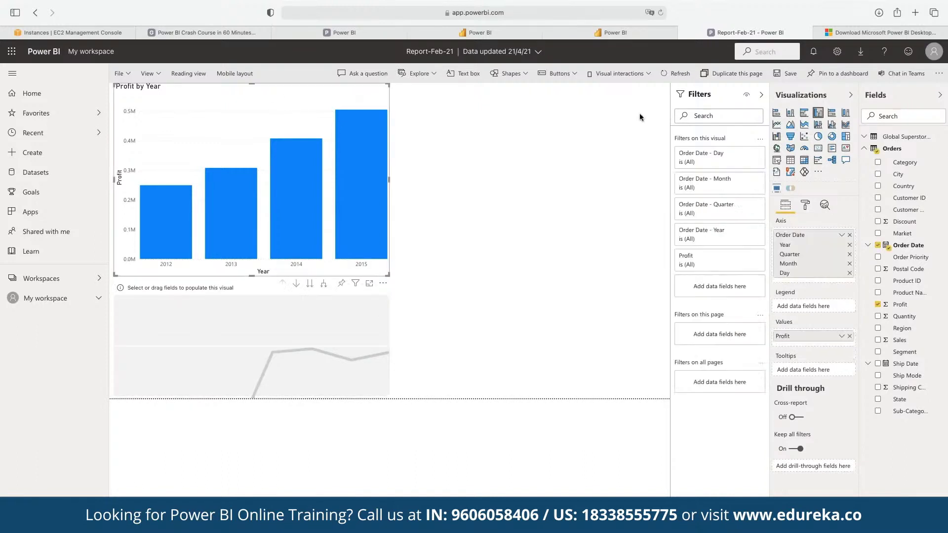
{"action": "left_click", "coordinate": [779, 127]}
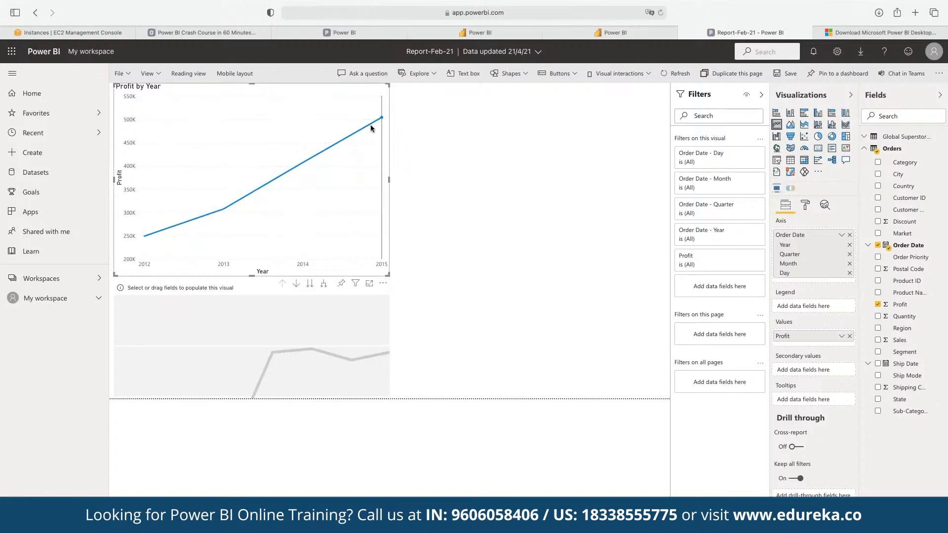
- Remove the Profit by Year line chart from the report canvas
{"action": "left_click_drag", "start_coordinate": [373, 125], "coordinate": [379, 291]}
{"action": "left_click", "coordinate": [383, 283]}
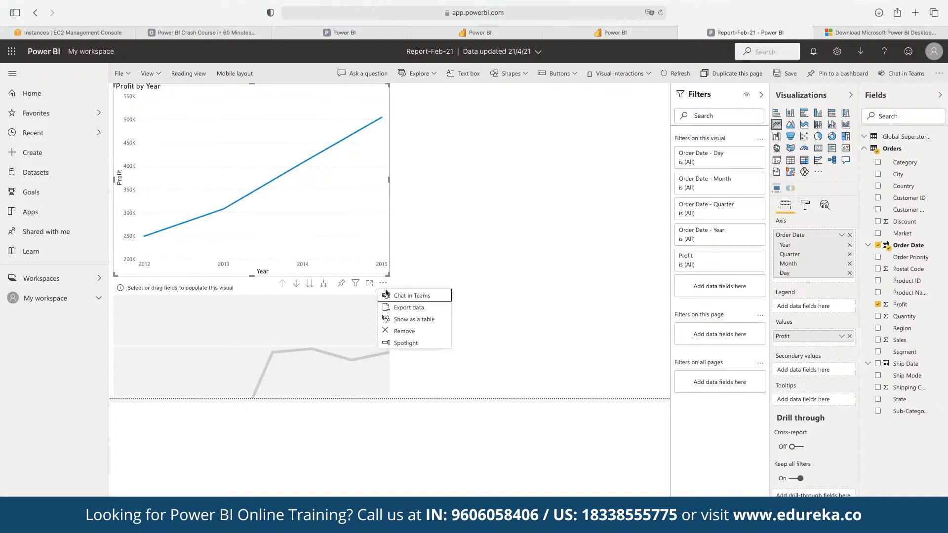
{"action": "left_click", "coordinate": [403, 331]}
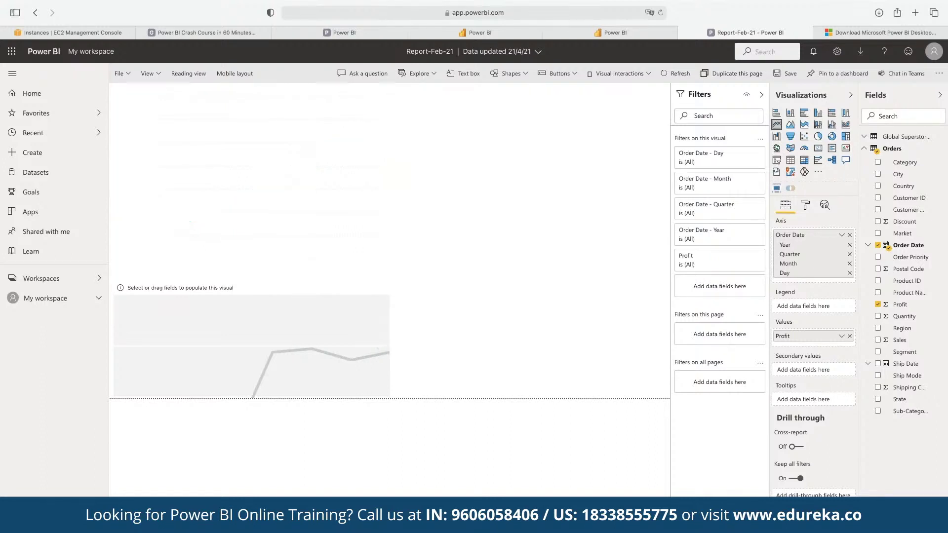
- Delete the empty line chart below, then enlarge the Profit by Year line chart and centre it on the canvas
{"action": "left_click", "coordinate": [385, 316]}
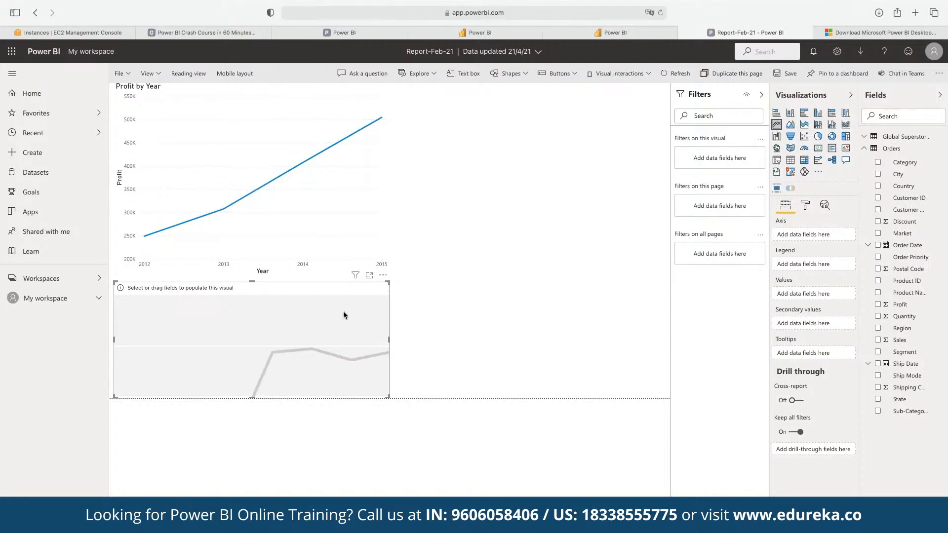
{"action": "key", "text": "Delete"}
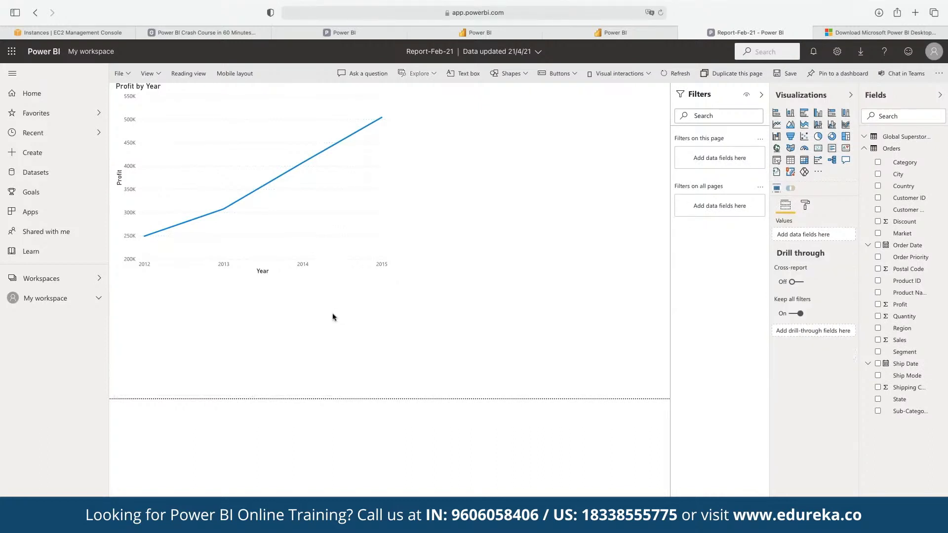
{"action": "left_click", "coordinate": [386, 272]}
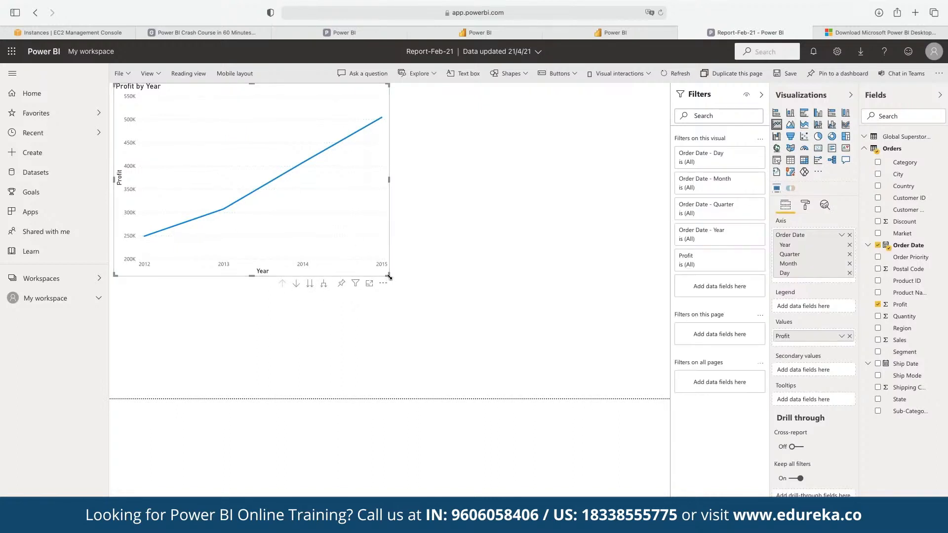
{"action": "left_click_drag", "start_coordinate": [388, 274], "coordinate": [550, 359]}
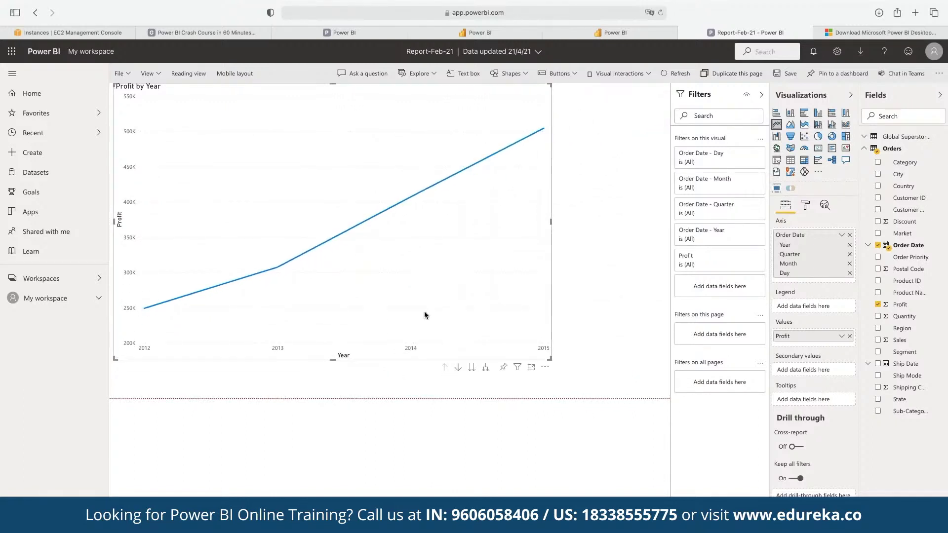
{"action": "left_click_drag", "start_coordinate": [452, 278], "coordinate": [503, 293]}
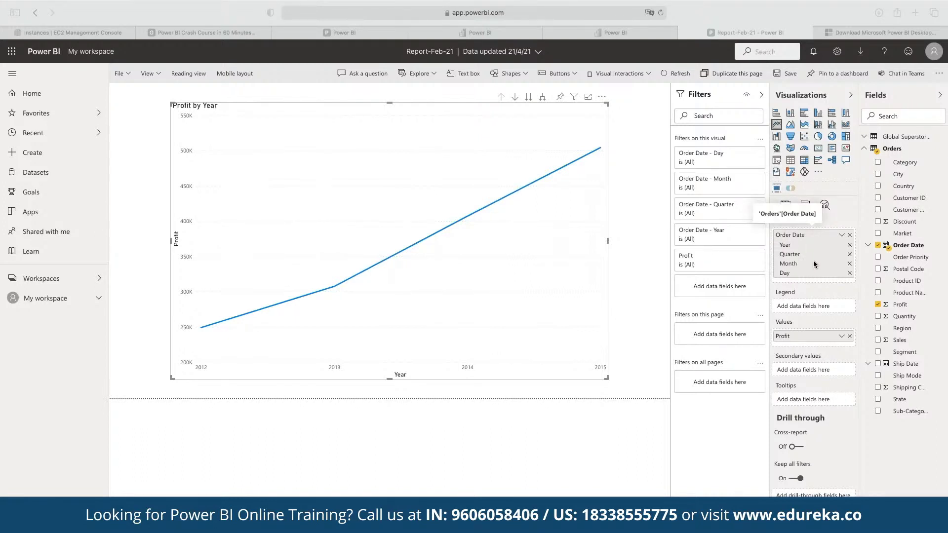
- Remove Year and Quarter from the chart's axis and inspect the monthly profit points for June, July, August and November
{"action": "left_click", "coordinate": [850, 246]}
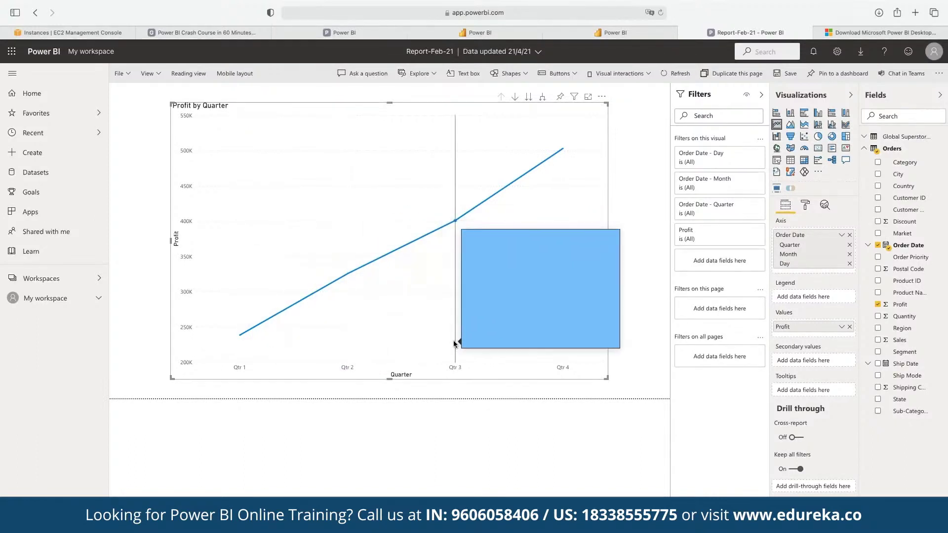
{"action": "left_click", "coordinate": [850, 247]}
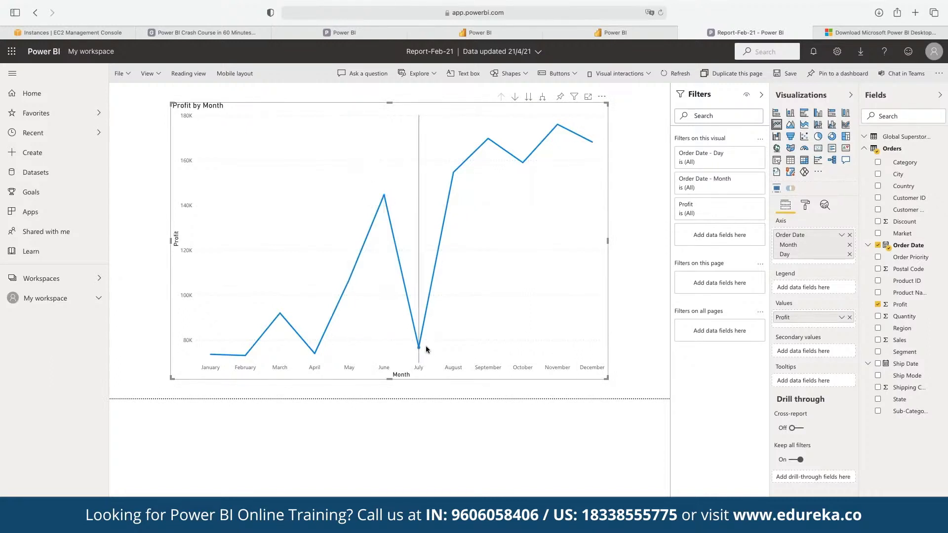
{"action": "mouse_move", "coordinate": [378, 200]}
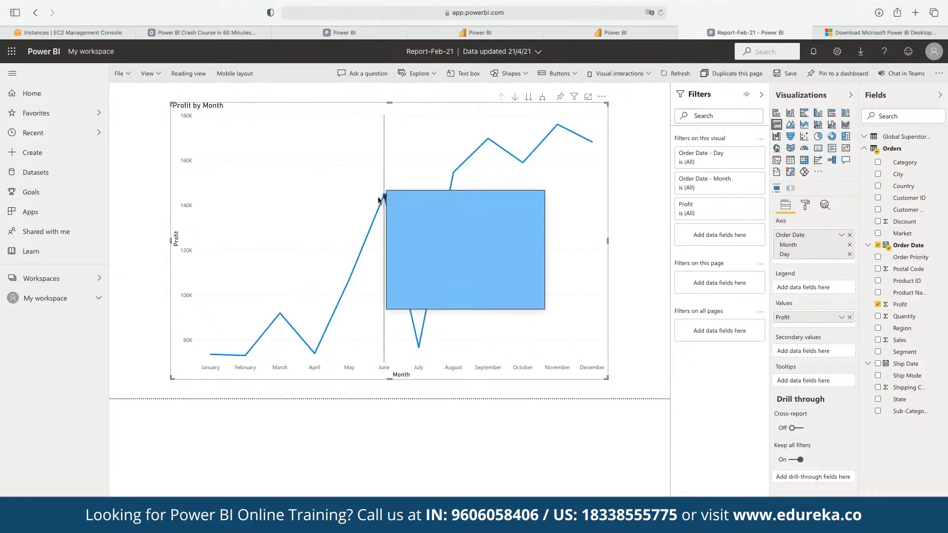
{"action": "mouse_move", "coordinate": [424, 364]}
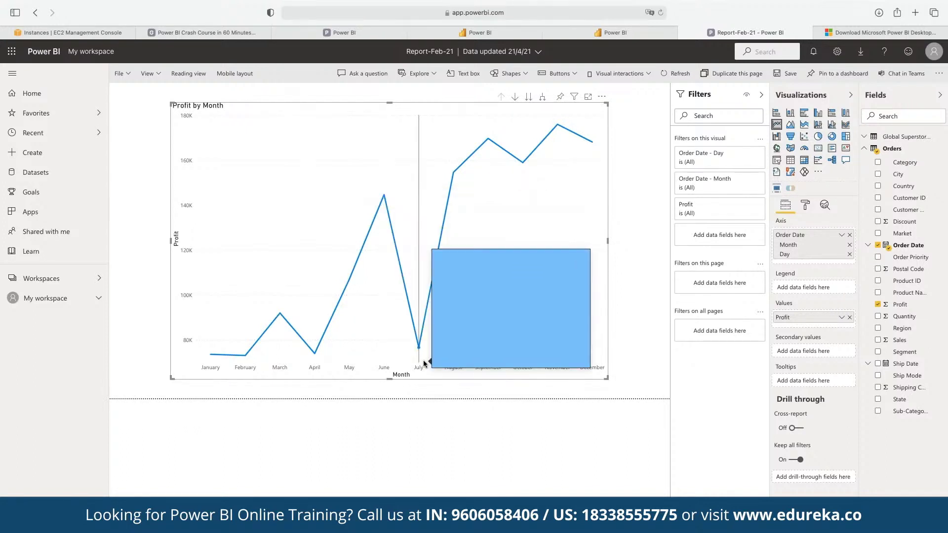
{"action": "mouse_move", "coordinate": [454, 207]}
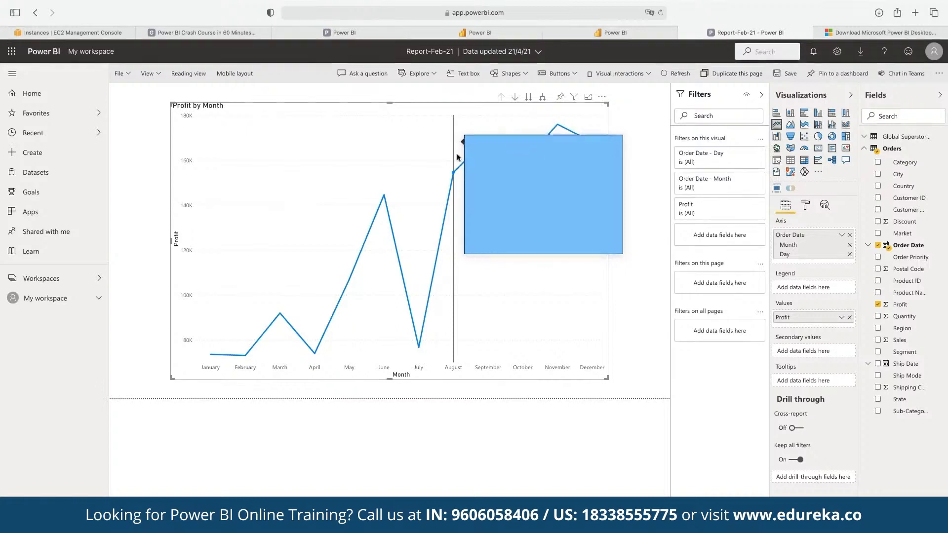
{"action": "mouse_move", "coordinate": [567, 138]}
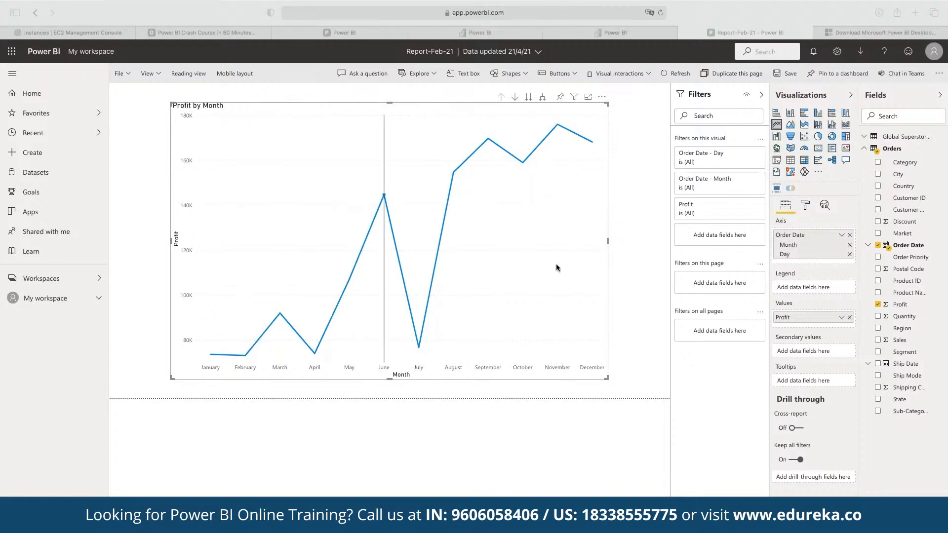
- Shrink the Profit by Month chart and fit it into the upper-left quarter of the report page
{"action": "left_click", "coordinate": [608, 381]}
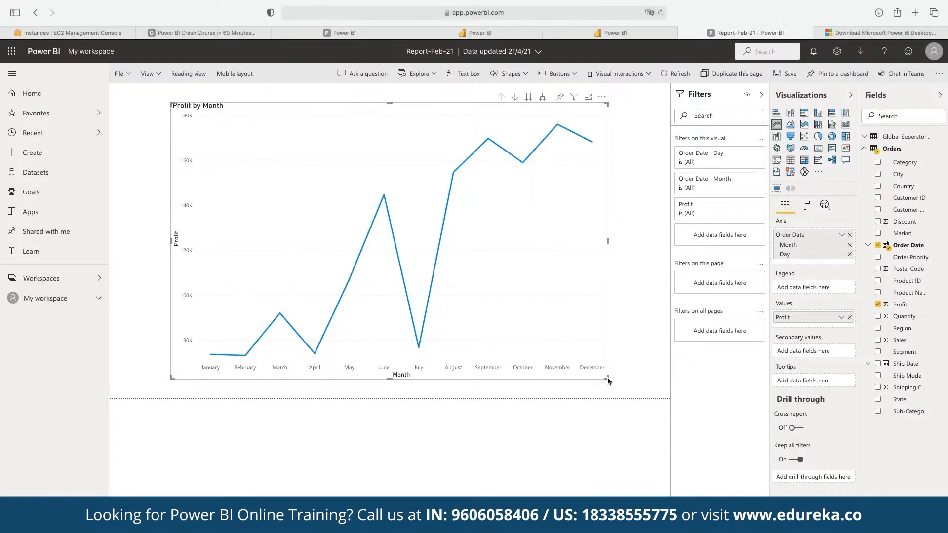
{"action": "left_click", "coordinate": [610, 380]}
{"action": "left_click", "coordinate": [602, 376]}
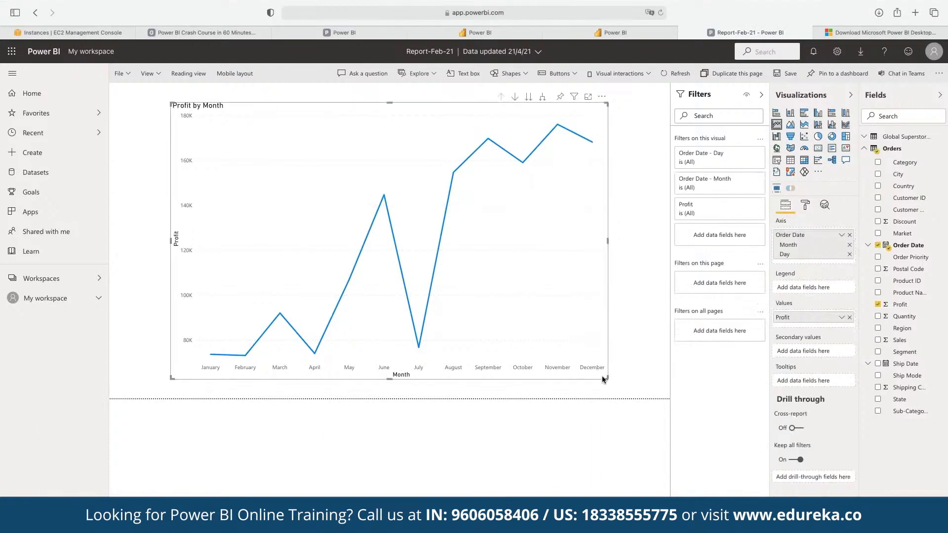
{"action": "left_click_drag", "start_coordinate": [607, 379], "coordinate": [306, 174]}
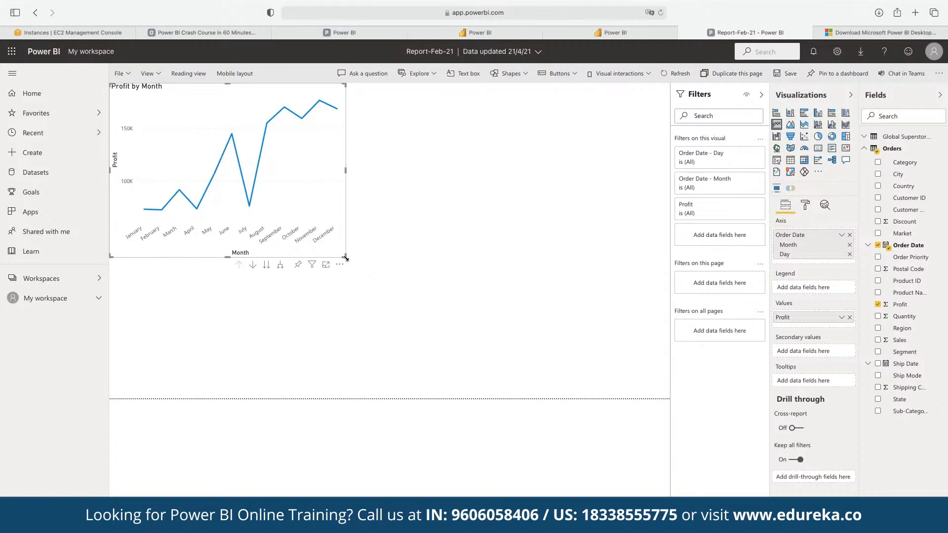
{"action": "left_click_drag", "start_coordinate": [347, 256], "coordinate": [391, 241]}
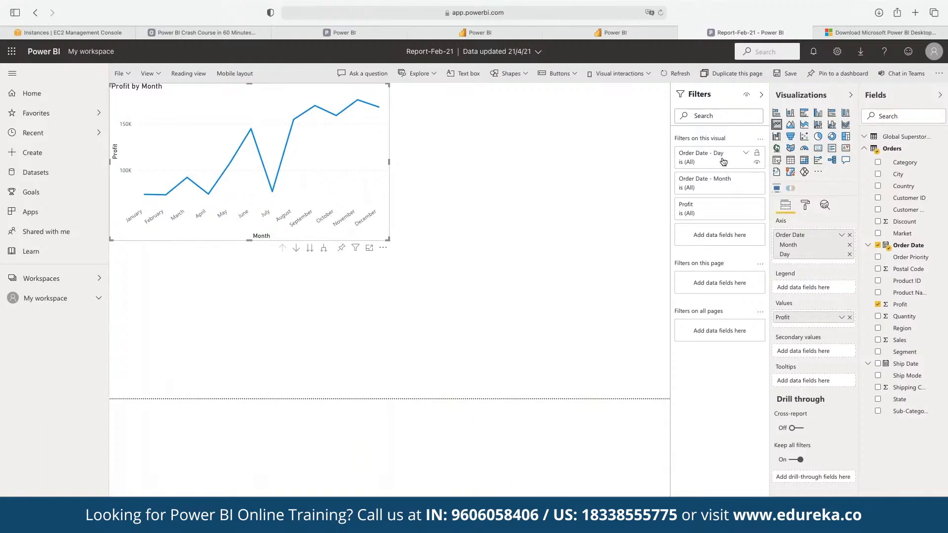
- Add an Order Date Year filter to the Profit by Month chart, using basic filtering limited to 2015
{"action": "left_click", "coordinate": [747, 154]}
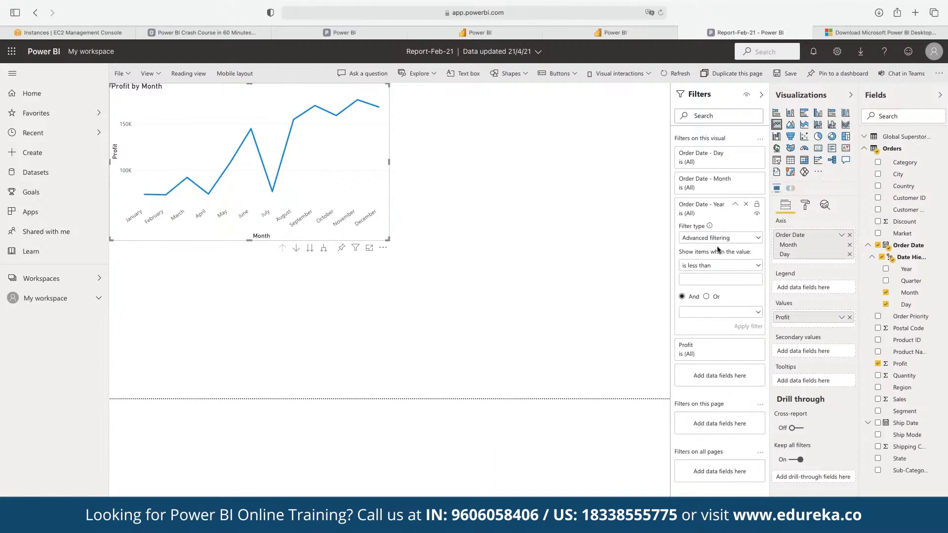
{"action": "left_click", "coordinate": [726, 239]}
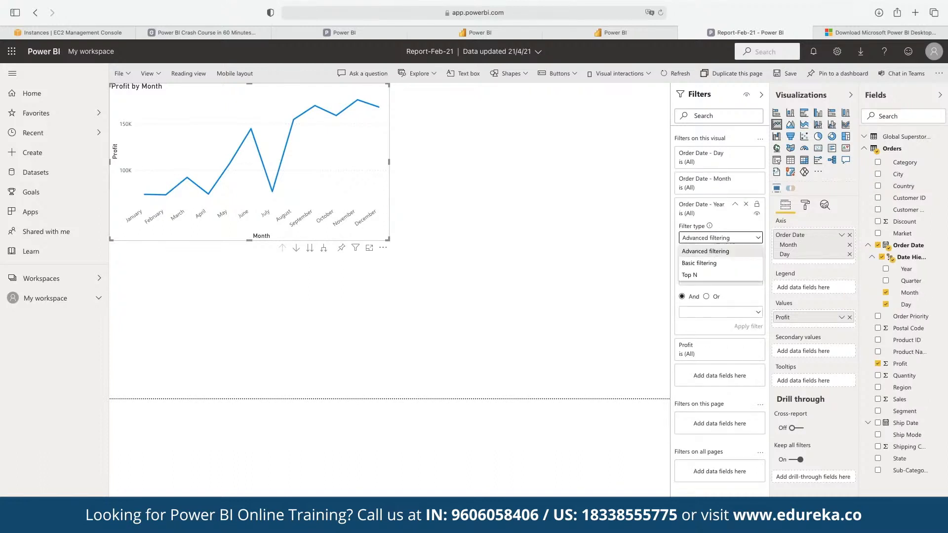
{"action": "left_click", "coordinate": [721, 263]}
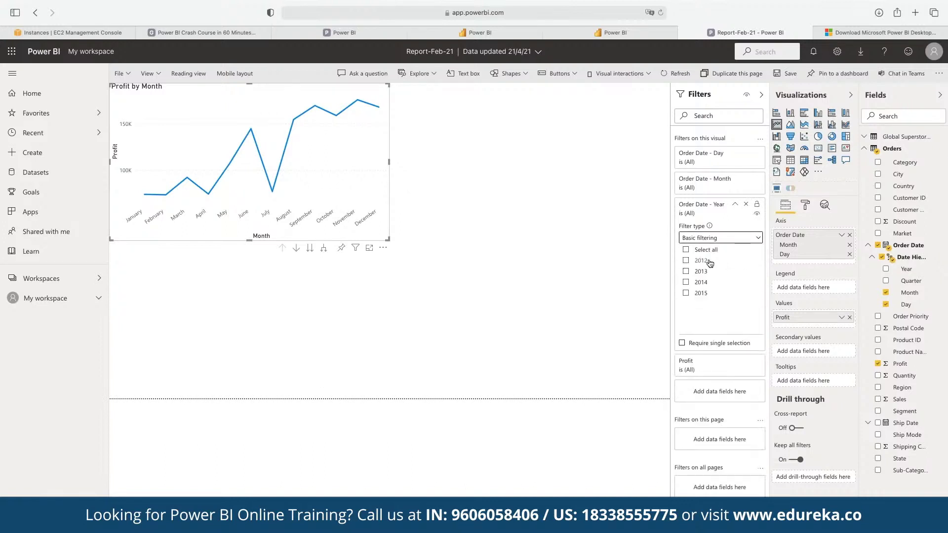
{"action": "left_click", "coordinate": [686, 293]}
{"action": "left_click", "coordinate": [505, 277]}
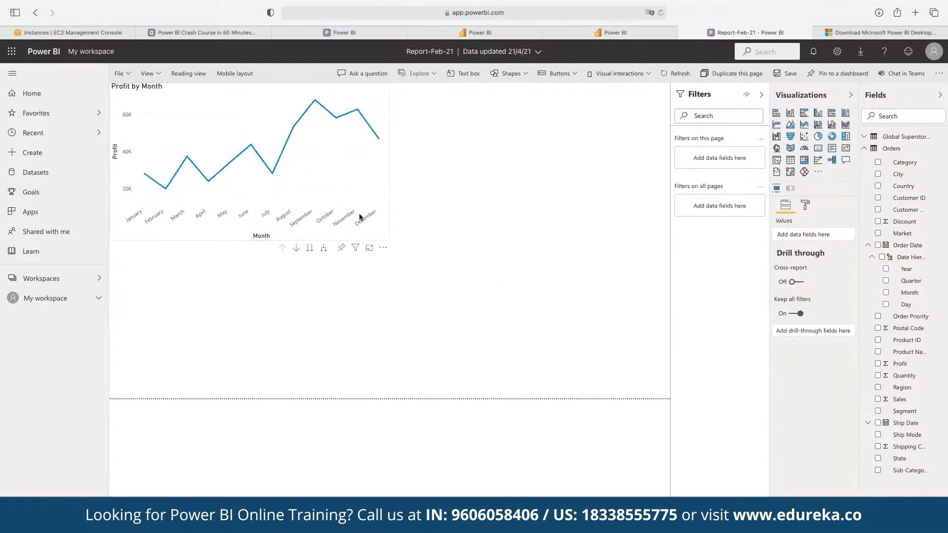
- Fill the other three quarters of the page with copies of the Profit by Month chart and select the upper-right copy
{"action": "left_click", "coordinate": [326, 180]}
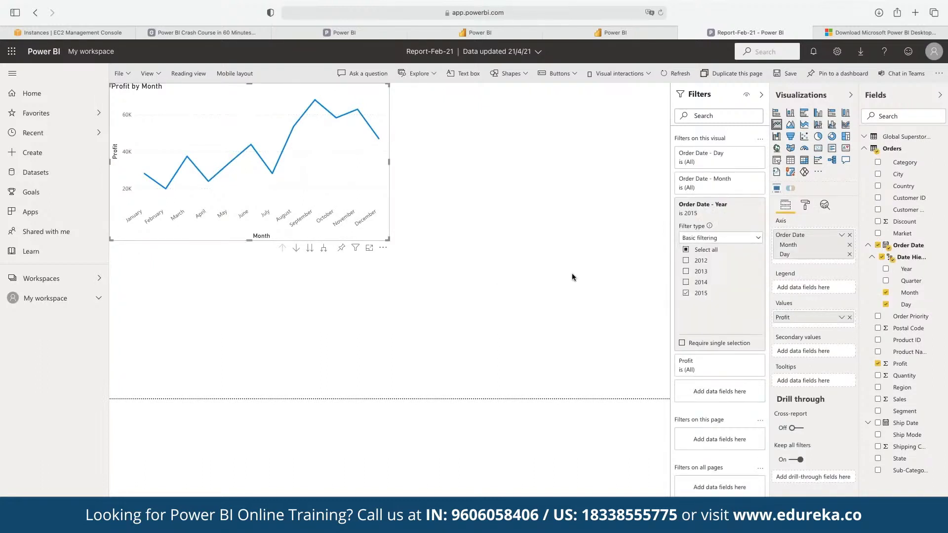
{"action": "key", "text": "ctrl+c"}
{"action": "key", "text": "ctrl+v"}
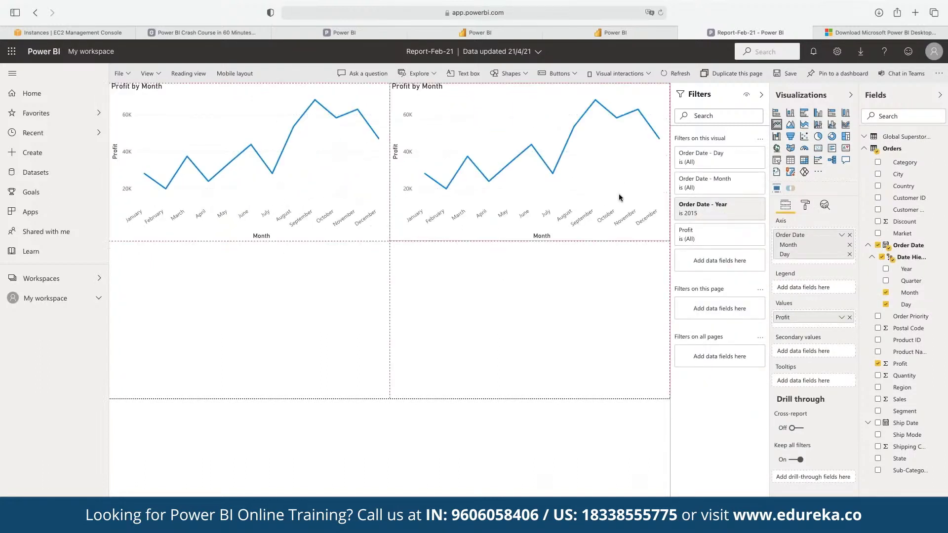
{"action": "key", "text": "ctrl+v"}
{"action": "left_click_drag", "start_coordinate": [573, 212], "coordinate": [576, 368]}
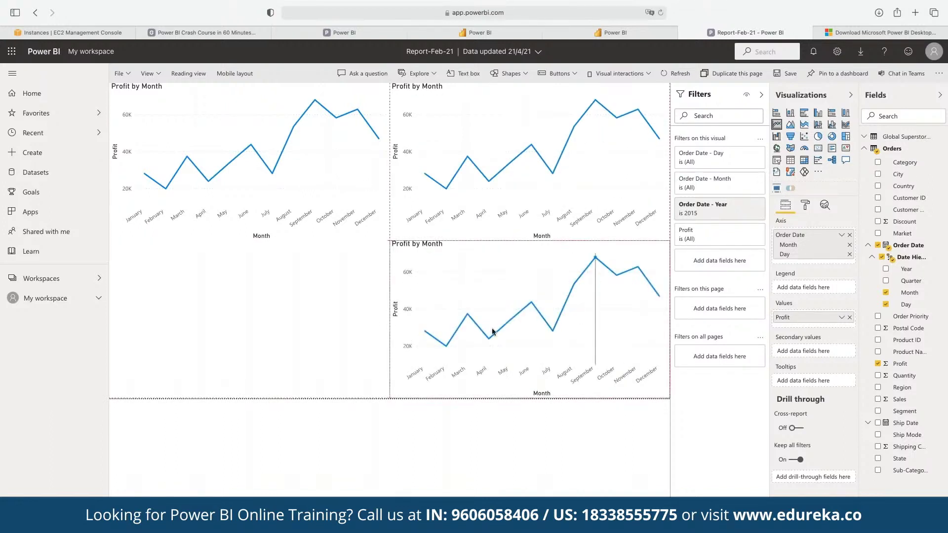
{"action": "key", "text": "ctrl+v"}
{"action": "left_click", "coordinate": [319, 158]}
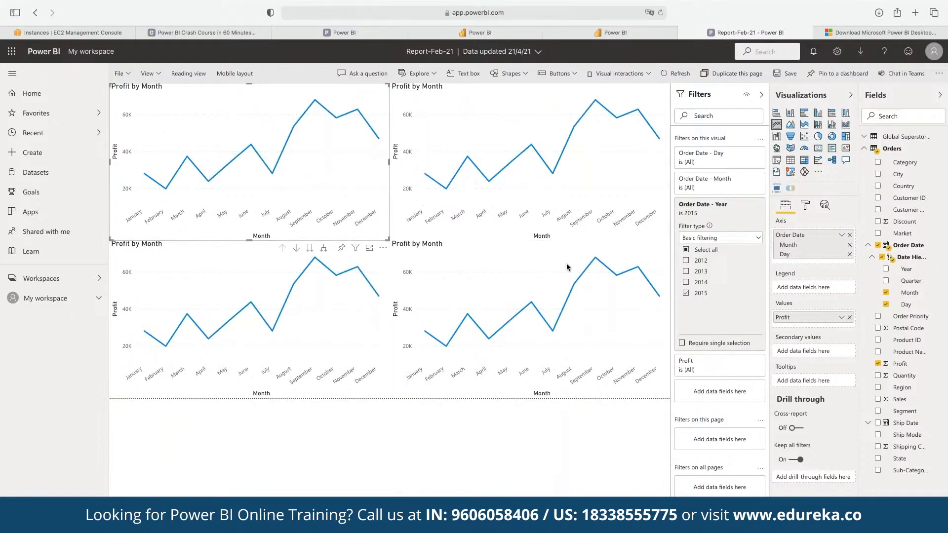
{"action": "left_click", "coordinate": [597, 176]}
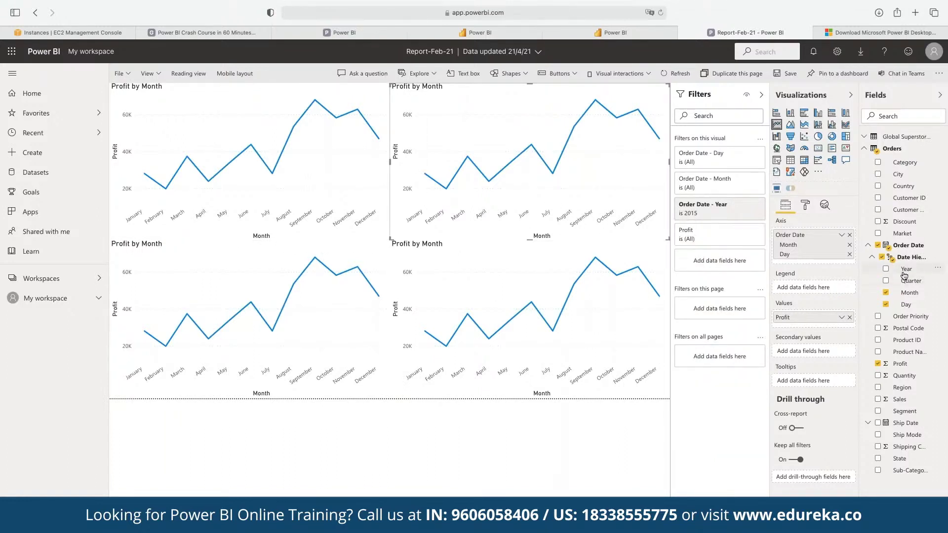
{"action": "left_click_drag", "start_coordinate": [905, 275], "coordinate": [717, 260]}
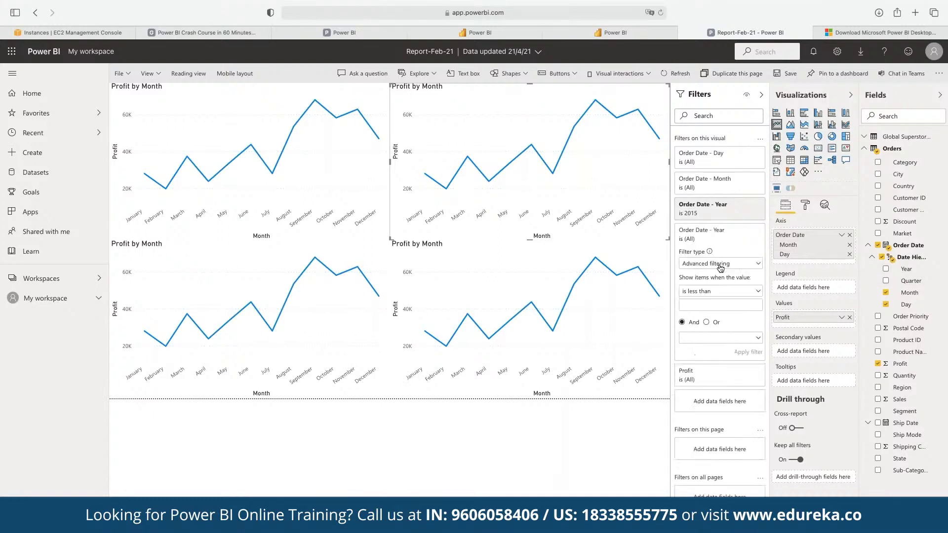
{"action": "left_click", "coordinate": [706, 264]}
{"action": "left_click", "coordinate": [706, 288]}
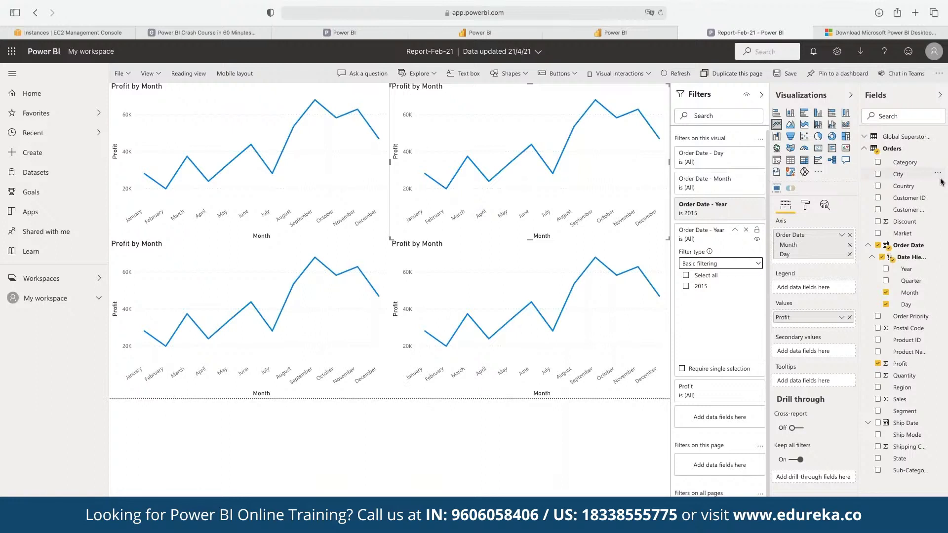
{"action": "left_click", "coordinate": [747, 229]}
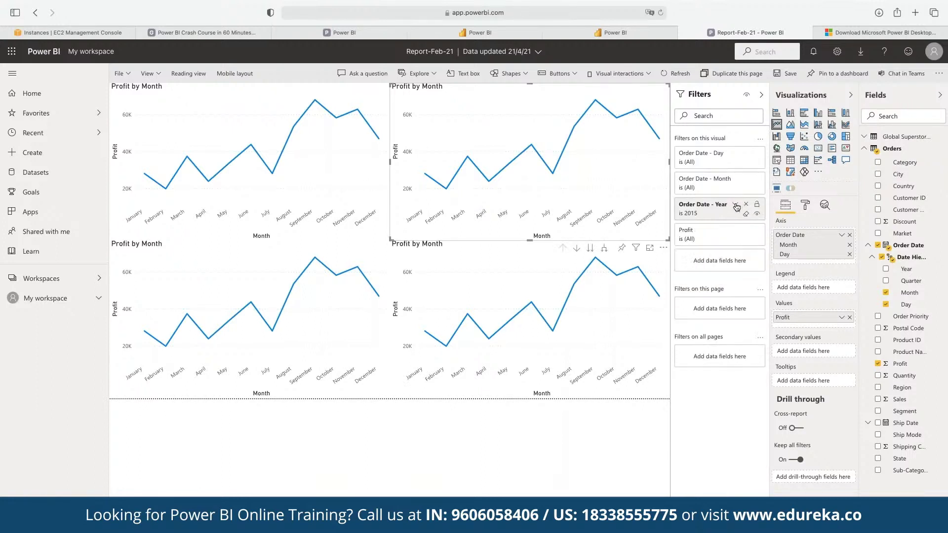
- Change the Order Date Year filter of the upper-right Profit by Month chart to 2012 only
{"action": "left_click", "coordinate": [737, 206]}
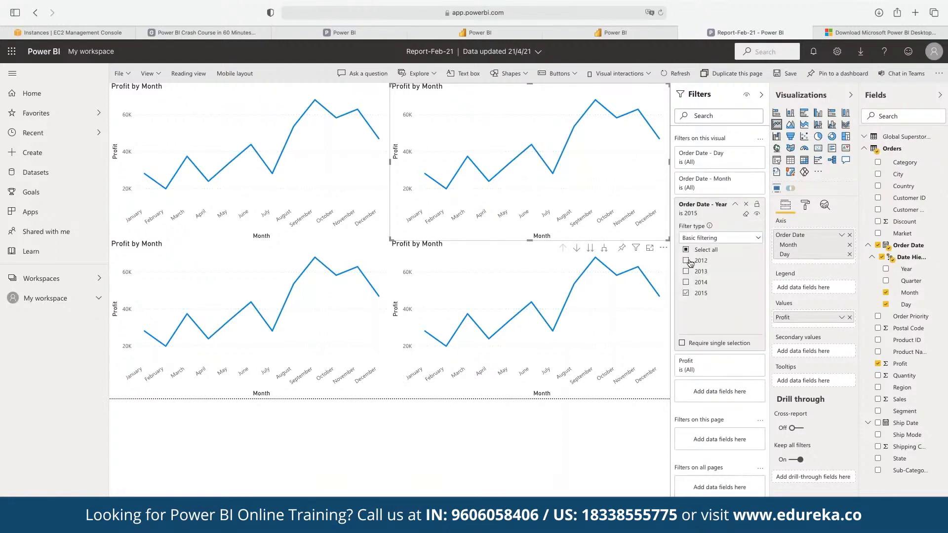
{"action": "left_click", "coordinate": [686, 260]}
{"action": "left_click", "coordinate": [686, 293]}
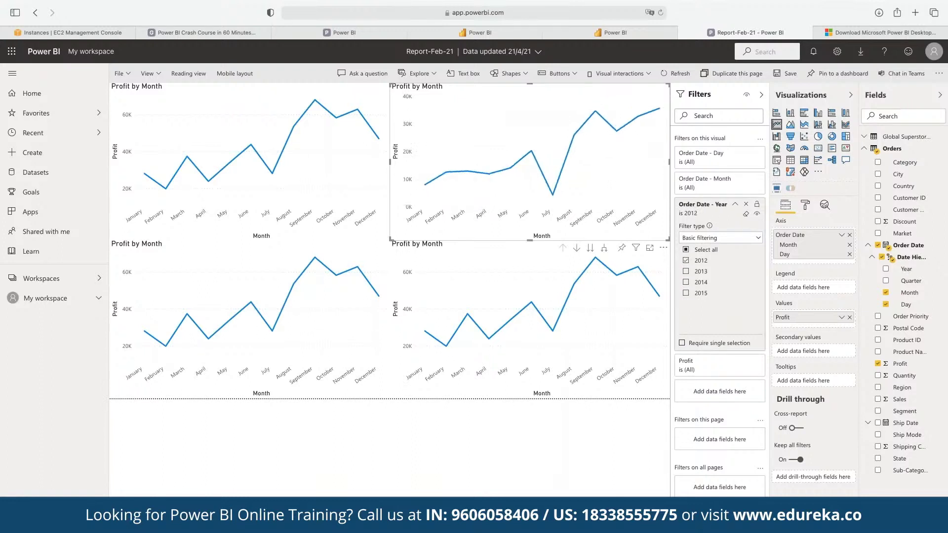
- Change the Order Date Year filter of the lower-left Profit by Month chart to 2014 only
{"action": "left_click", "coordinate": [318, 320]}
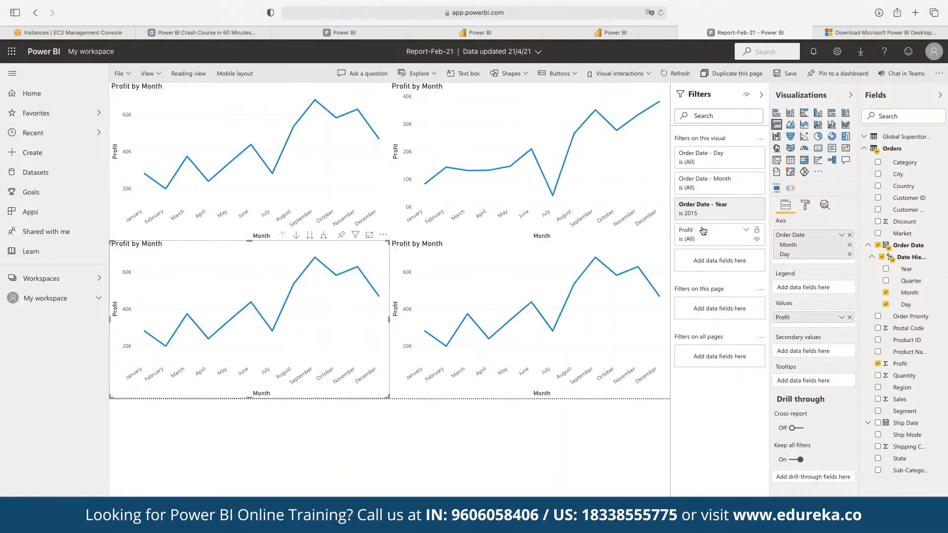
{"action": "left_click", "coordinate": [735, 205]}
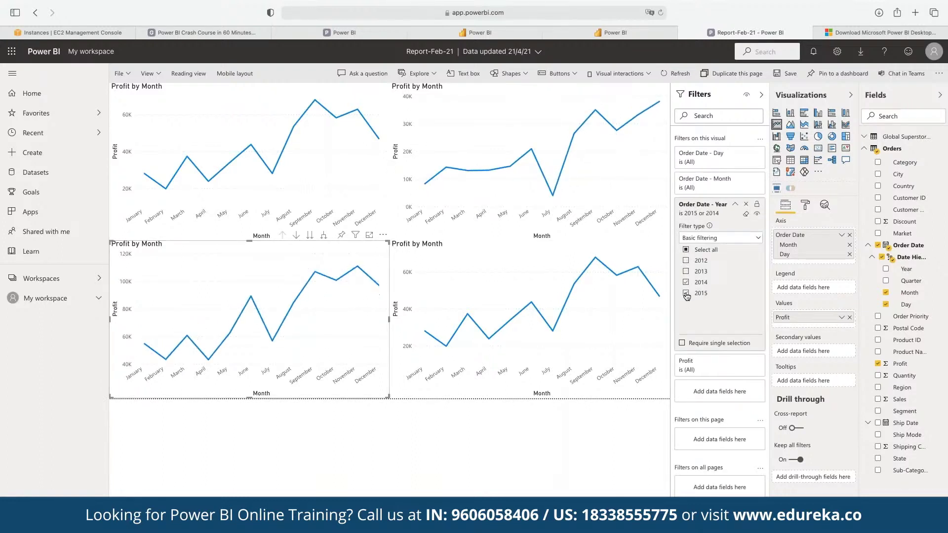
{"action": "left_click", "coordinate": [686, 282]}
- Change the Order Date Year filter of the lower-right Profit by Month chart to 2013 only and deselect the chart
{"action": "left_click", "coordinate": [639, 301]}
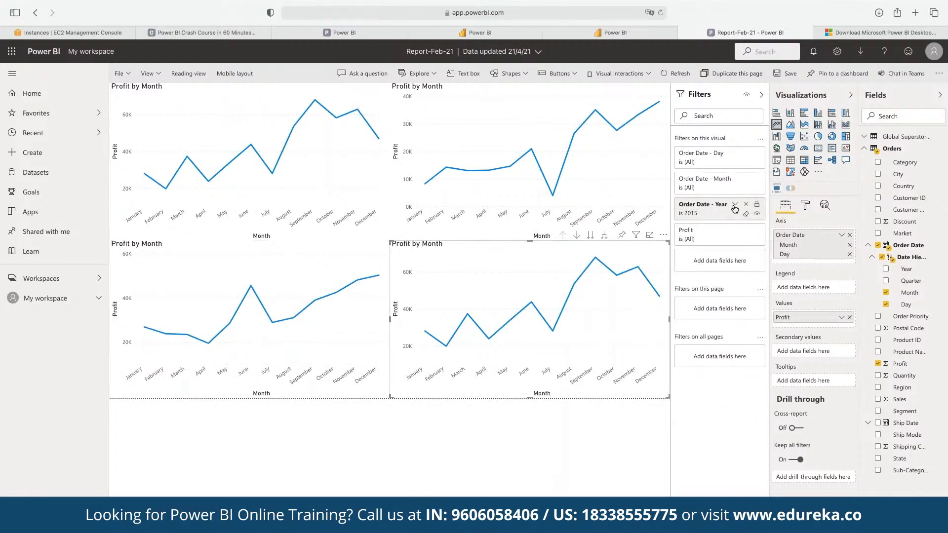
{"action": "left_click", "coordinate": [735, 205]}
{"action": "left_click", "coordinate": [685, 271]}
{"action": "left_click", "coordinate": [688, 293]}
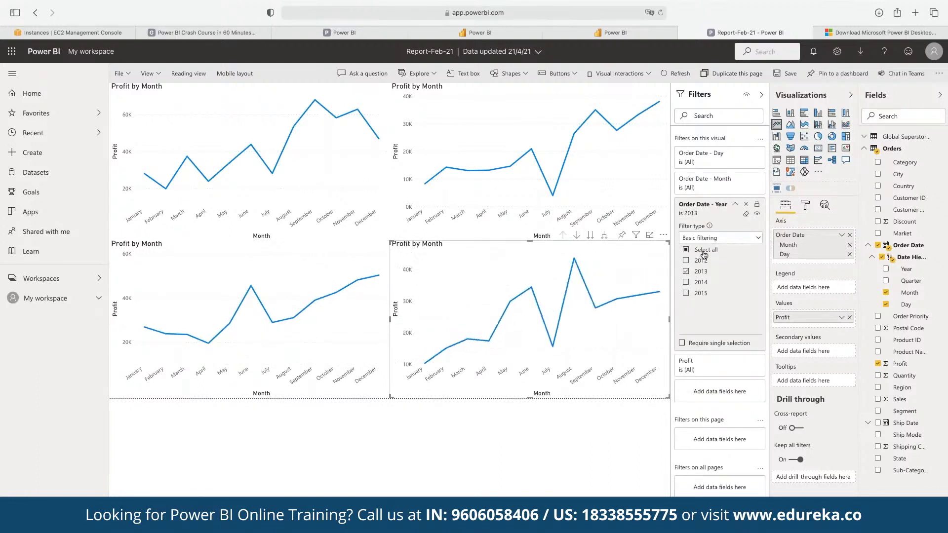
{"action": "left_click", "coordinate": [577, 425]}
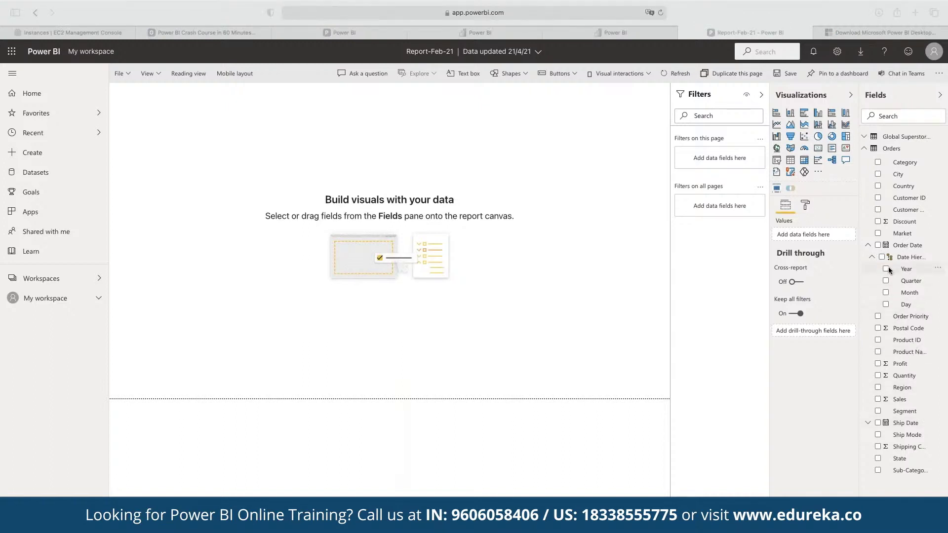
- Create a table of the Order Date hierarchy and Profit, then enlarge it and move it toward the middle of the page
{"action": "left_click", "coordinate": [879, 365]}
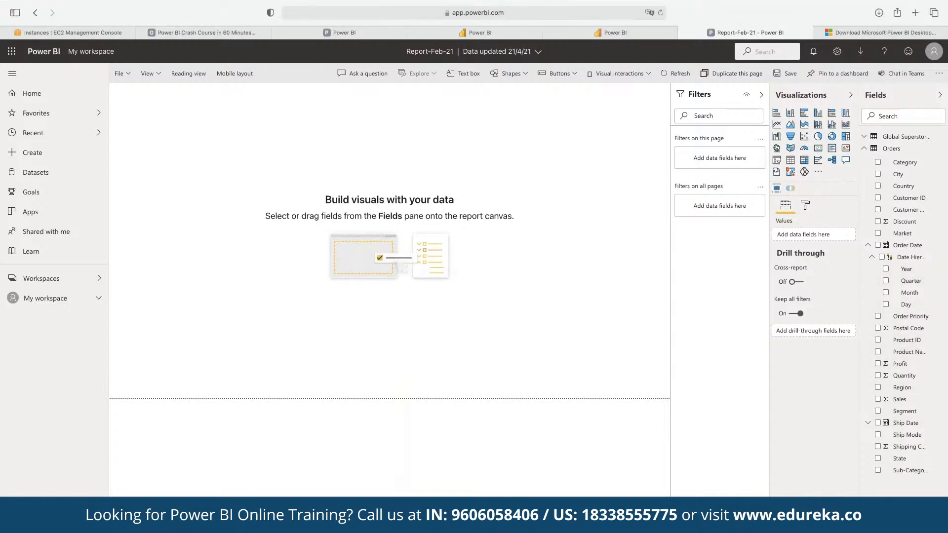
{"action": "left_click", "coordinate": [882, 257]}
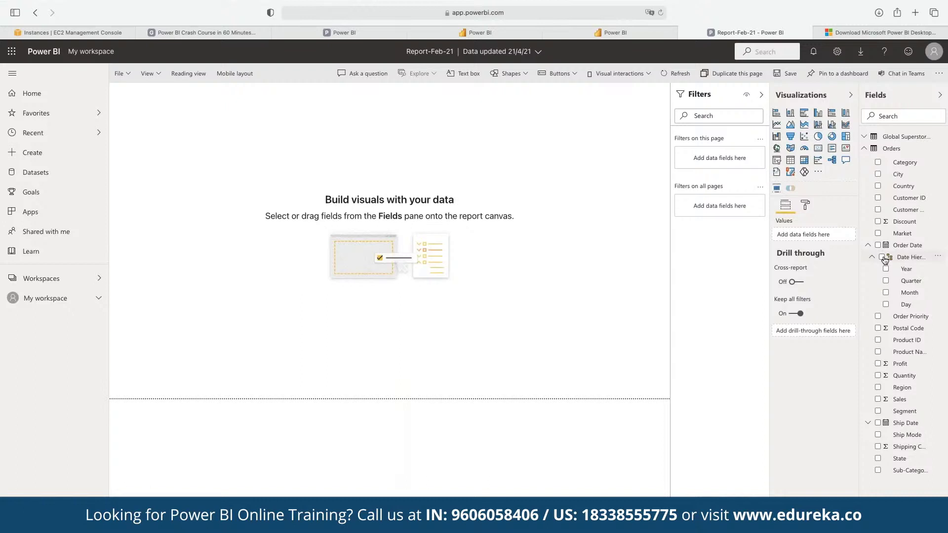
{"action": "left_click", "coordinate": [879, 364]}
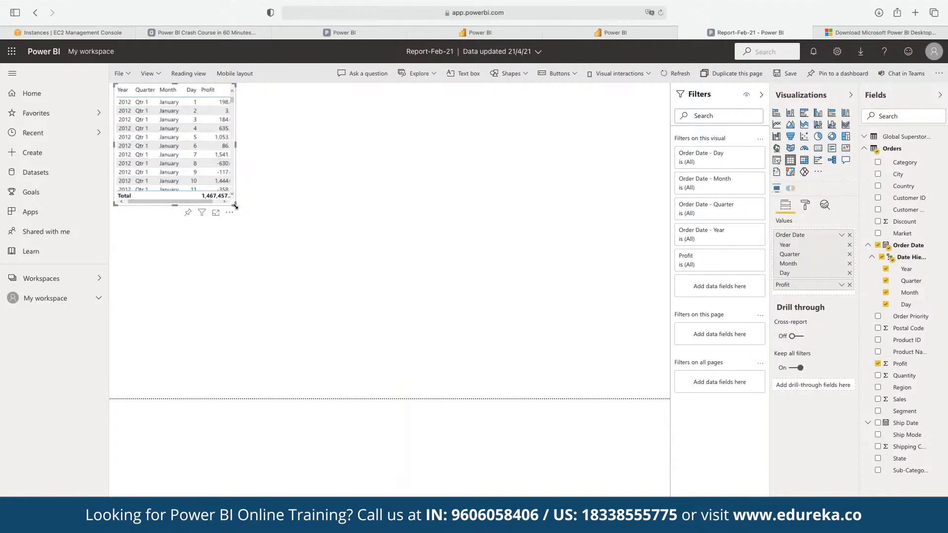
{"action": "left_click_drag", "start_coordinate": [236, 207], "coordinate": [582, 344]}
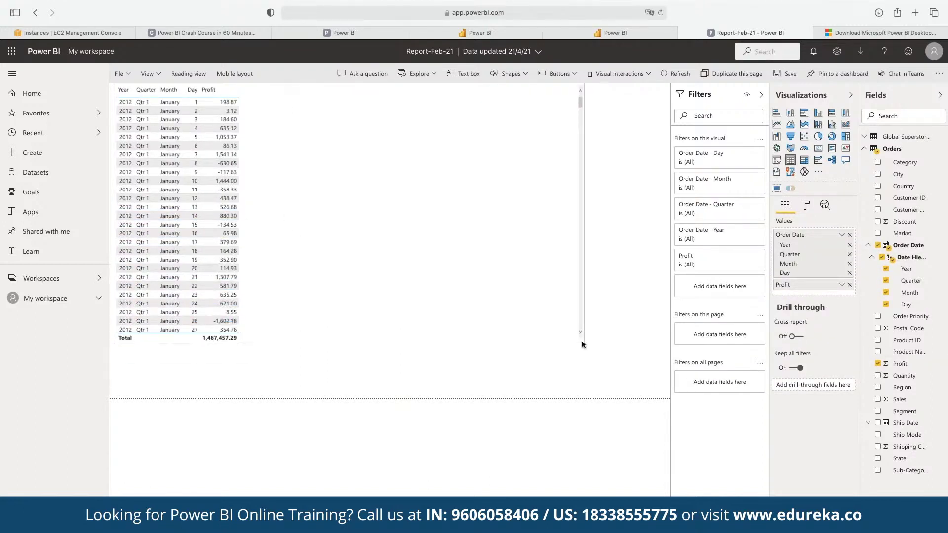
{"action": "left_click_drag", "start_coordinate": [431, 258], "coordinate": [472, 288]}
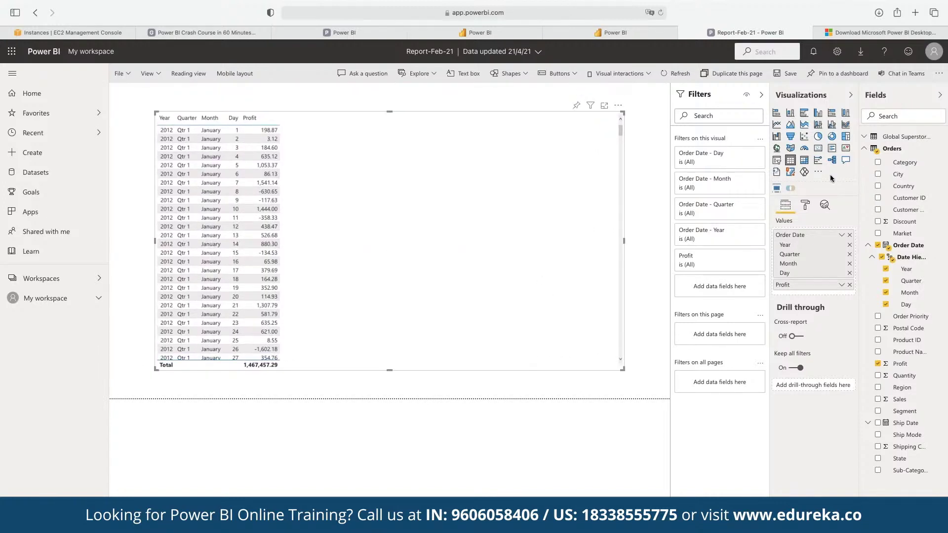
- Convert the table to a line chart and remove Year and Quarter from its axis
{"action": "left_click", "coordinate": [778, 127]}
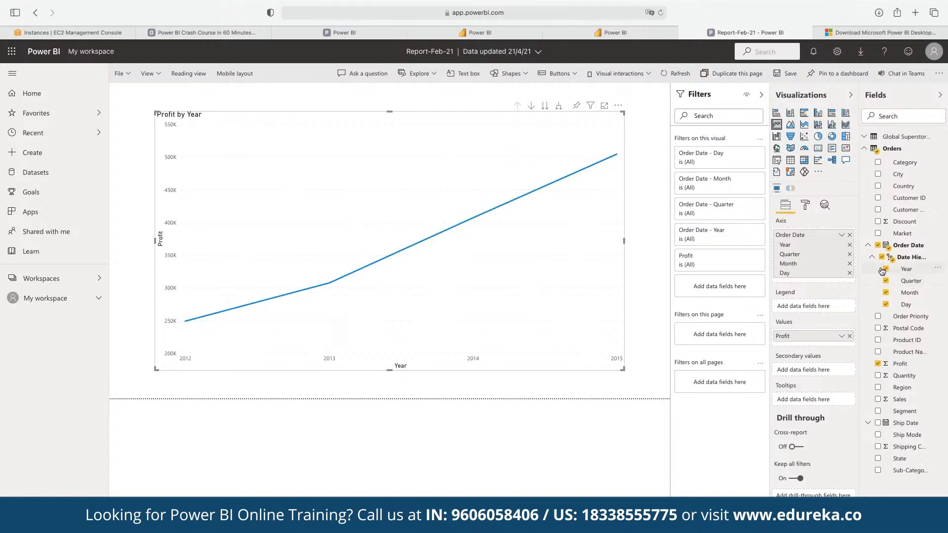
{"action": "left_click", "coordinate": [850, 245]}
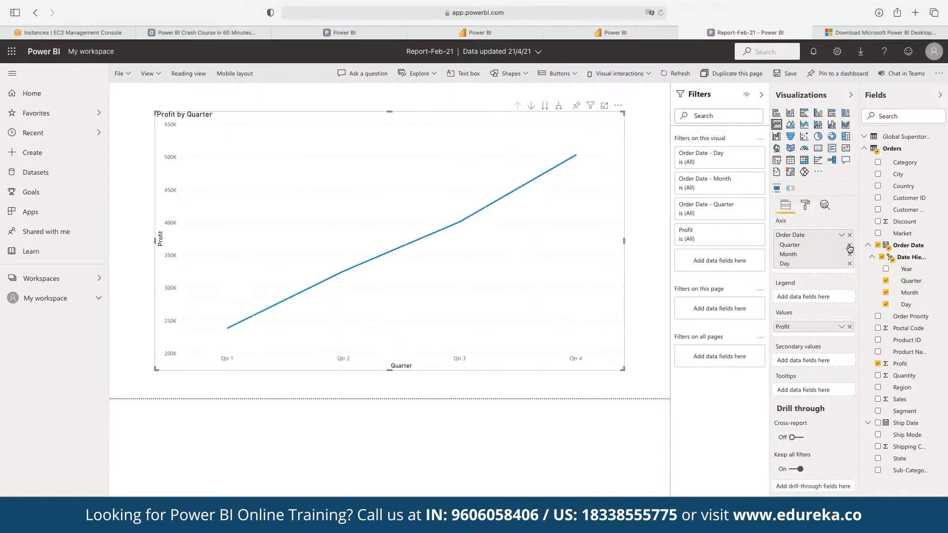
{"action": "left_click", "coordinate": [850, 245]}
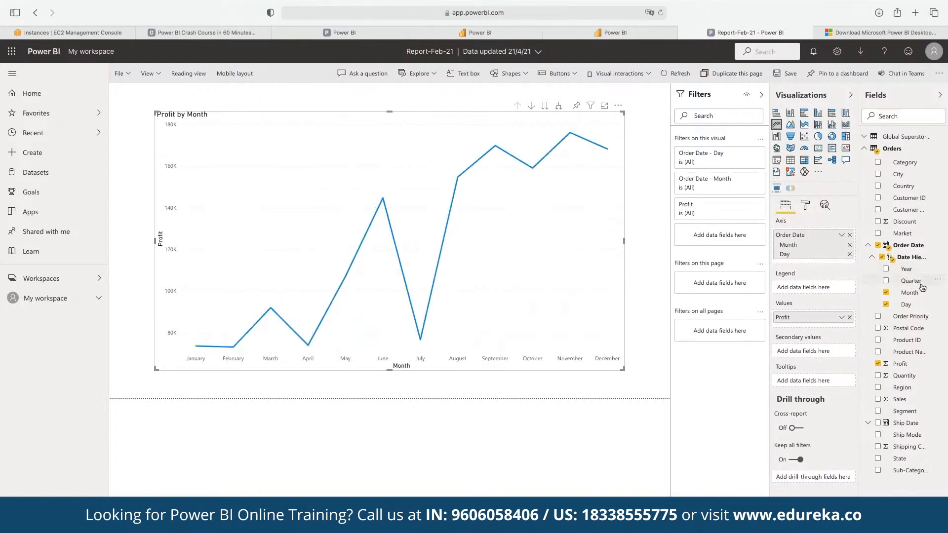
- Add the Order Date Year field as the legend of the monthly profit line chart and inspect its monthly values
{"action": "left_click_drag", "start_coordinate": [908, 270], "coordinate": [814, 291]}
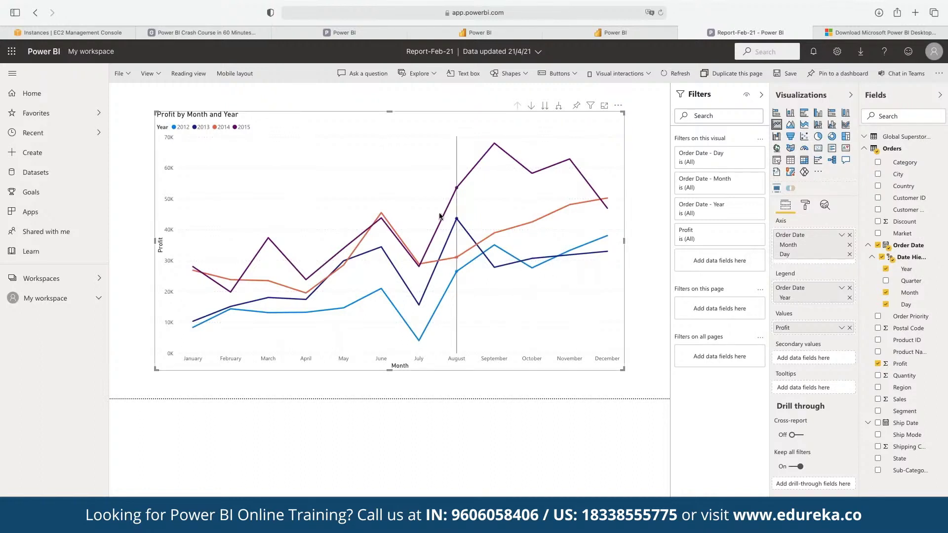
{"action": "mouse_move", "coordinate": [550, 211]}
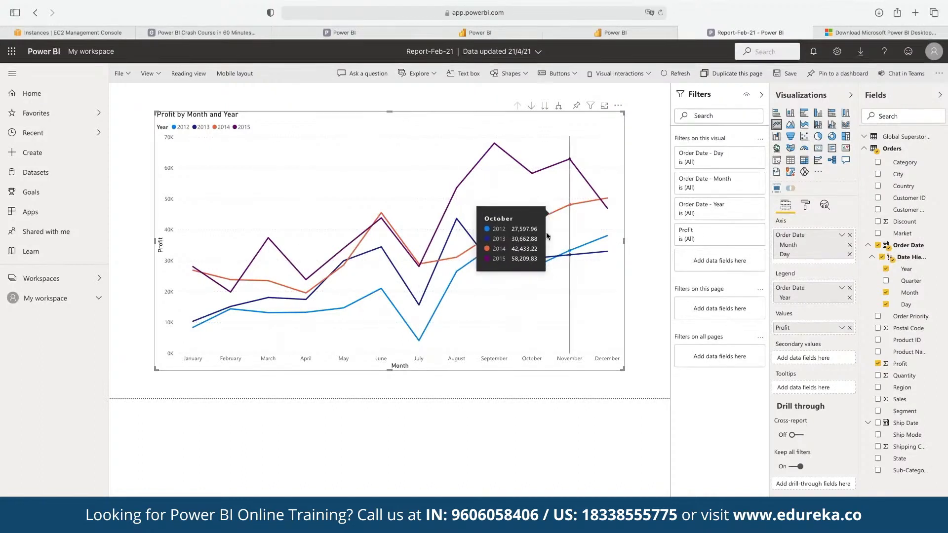
{"action": "mouse_move", "coordinate": [497, 247]}
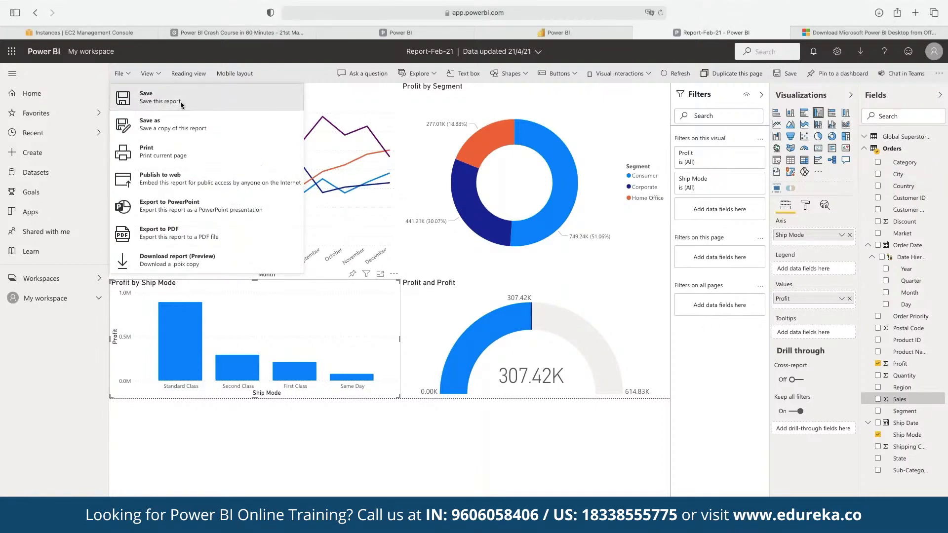
- Save the report
{"action": "left_click", "coordinate": [179, 101]}
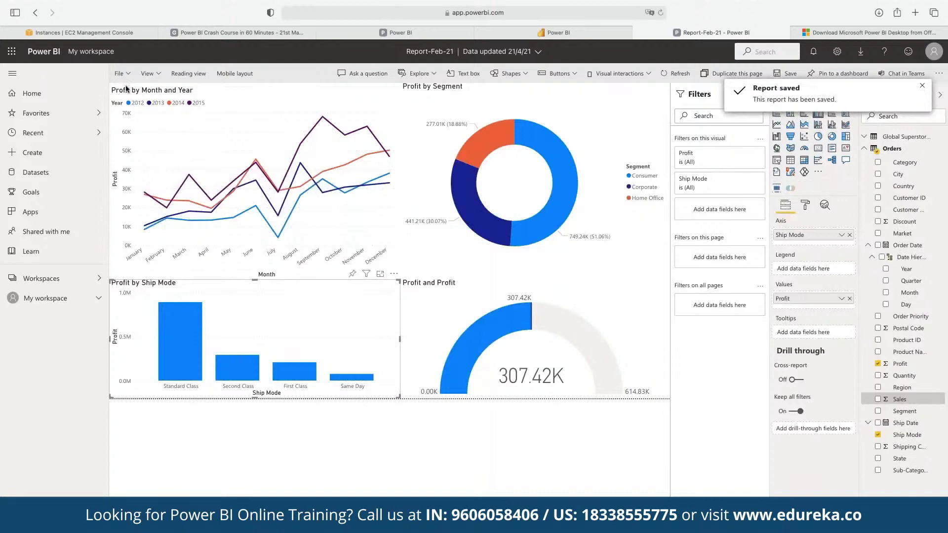
{"action": "left_click", "coordinate": [121, 74]}
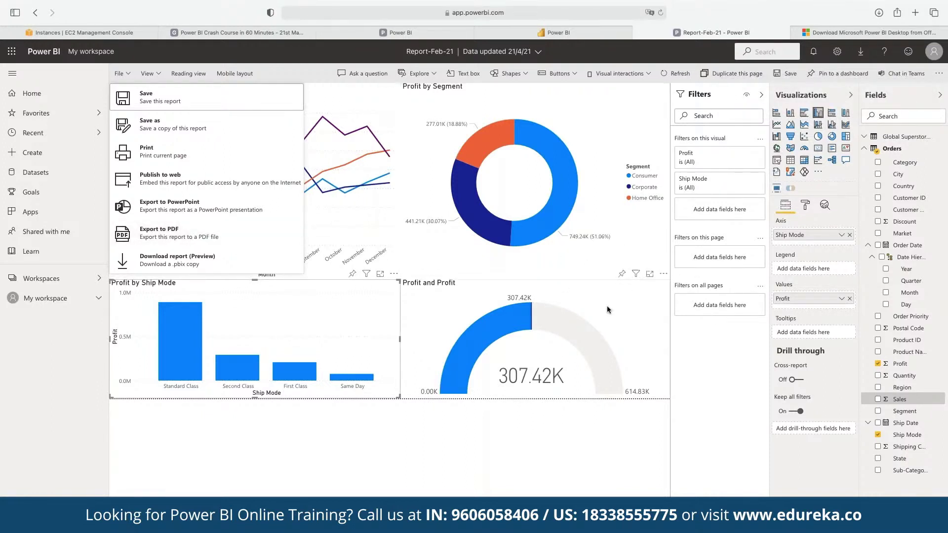
{"action": "left_click", "coordinate": [589, 296]}
- Cross-filter the page by the Consumer, Corporate and Home Office slices of the Profit by Segment donut, ending on Consumer, and compare the other visuals
{"action": "left_click", "coordinate": [558, 217]}
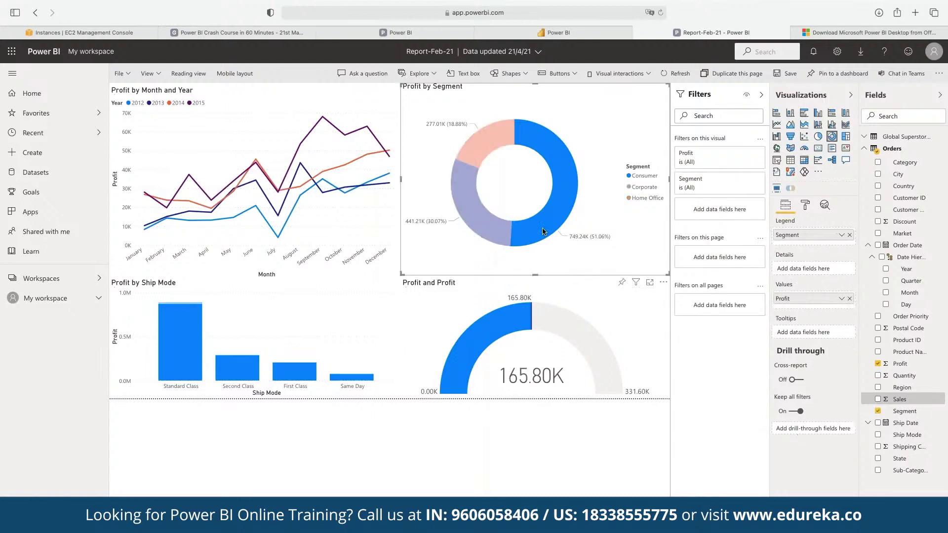
{"action": "left_click", "coordinate": [473, 210]}
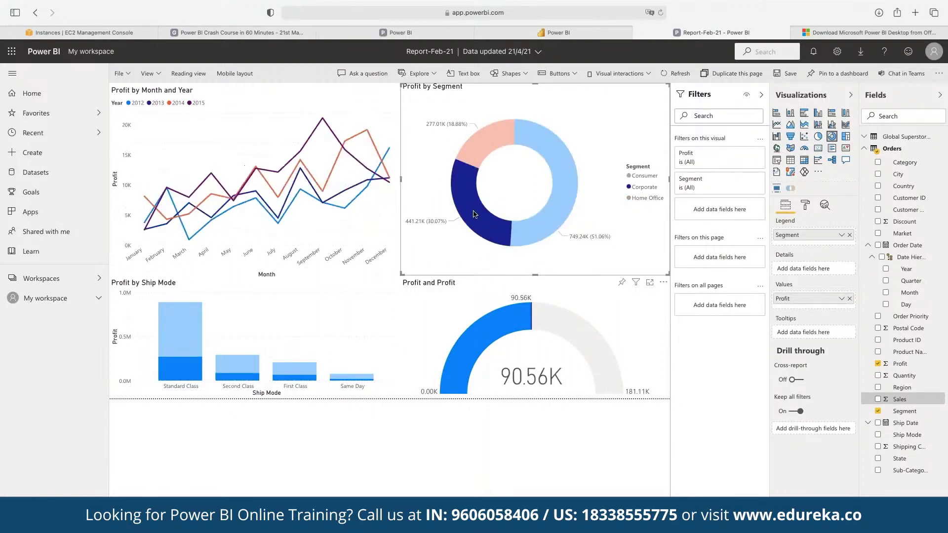
{"action": "left_click", "coordinate": [483, 155]}
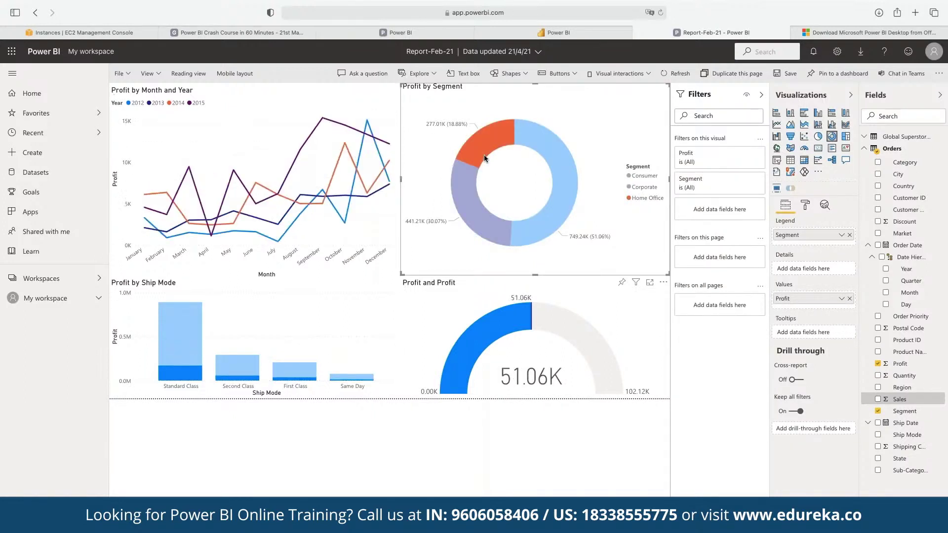
{"action": "left_click", "coordinate": [553, 159]}
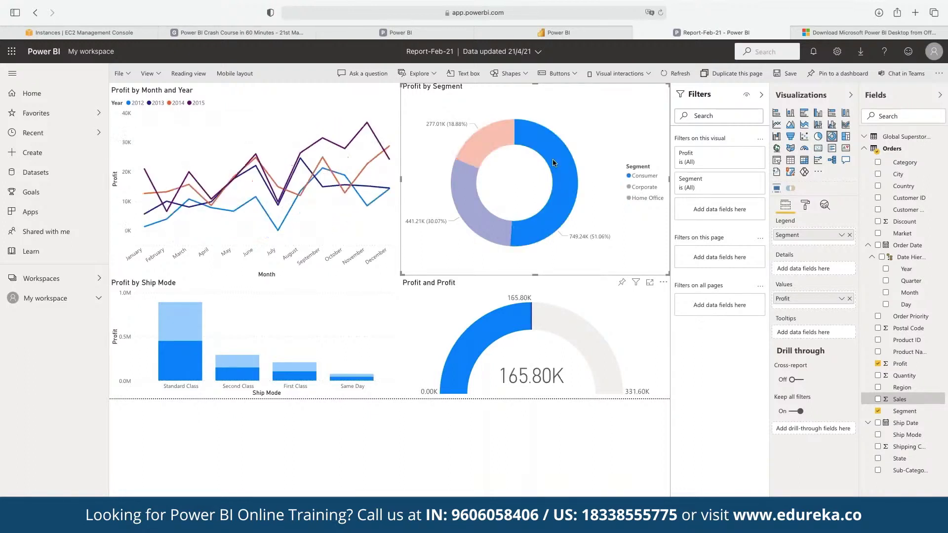
{"action": "mouse_move", "coordinate": [319, 165]}
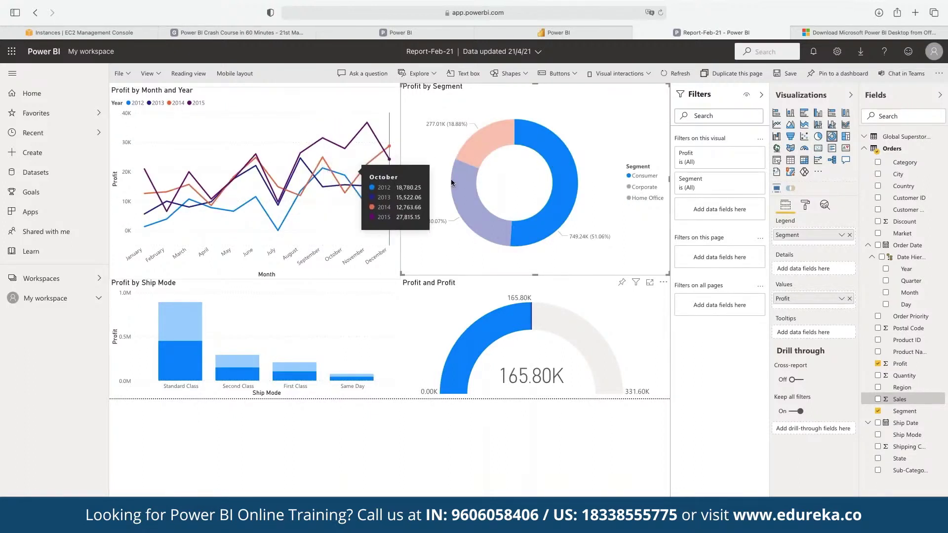
{"action": "mouse_move", "coordinate": [456, 181]}
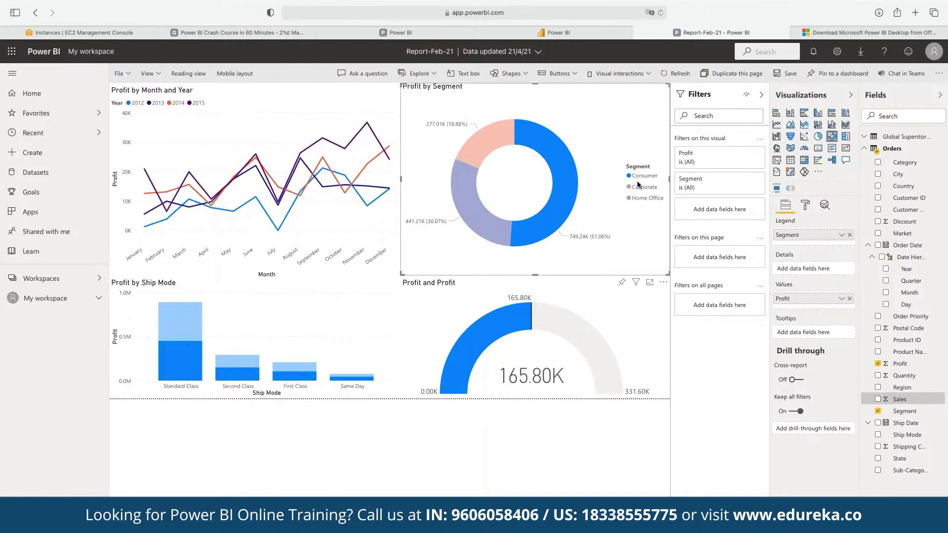
{"action": "mouse_move", "coordinate": [313, 197]}
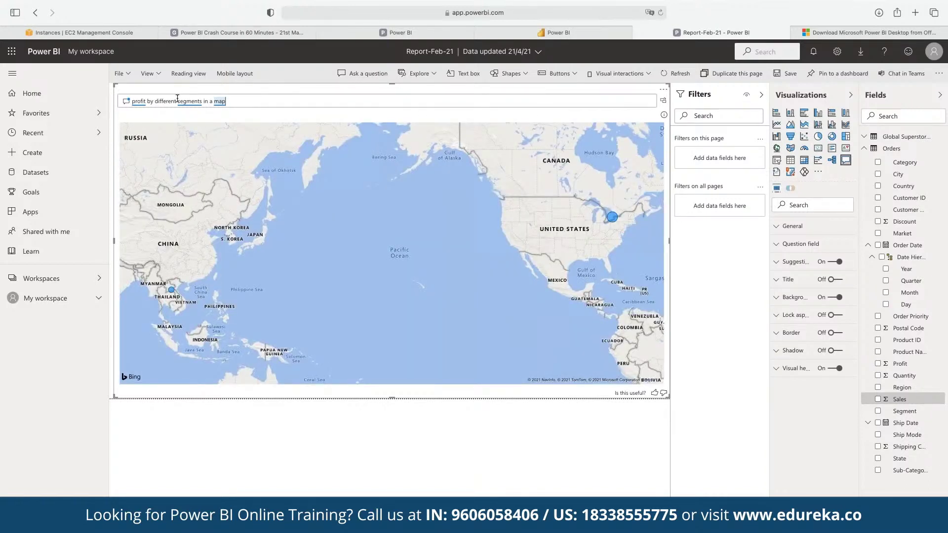
- Clear the question about profit by different segments in a map and delete the Q&A visual from the page
{"action": "triple_click", "coordinate": [203, 101]}
{"action": "key", "text": "BackSpace"}
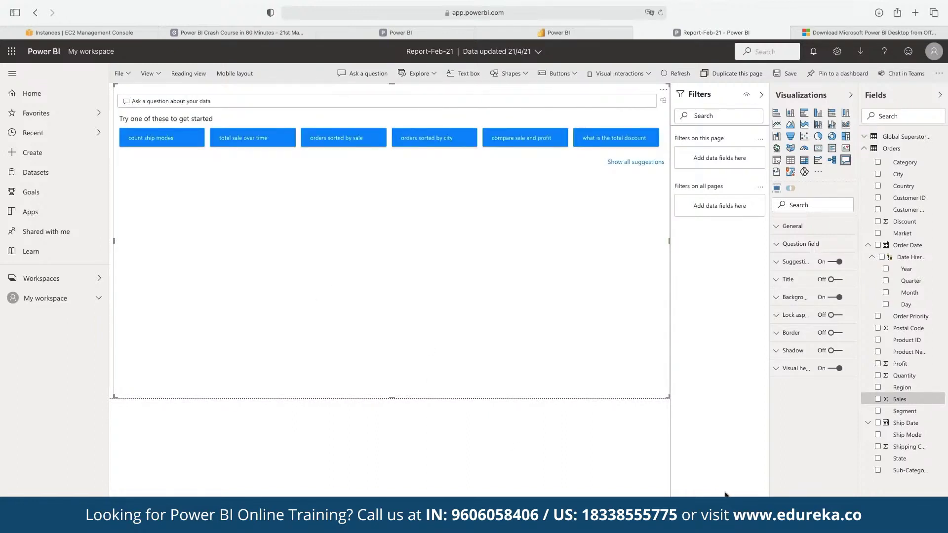
{"action": "key", "text": "Delete"}
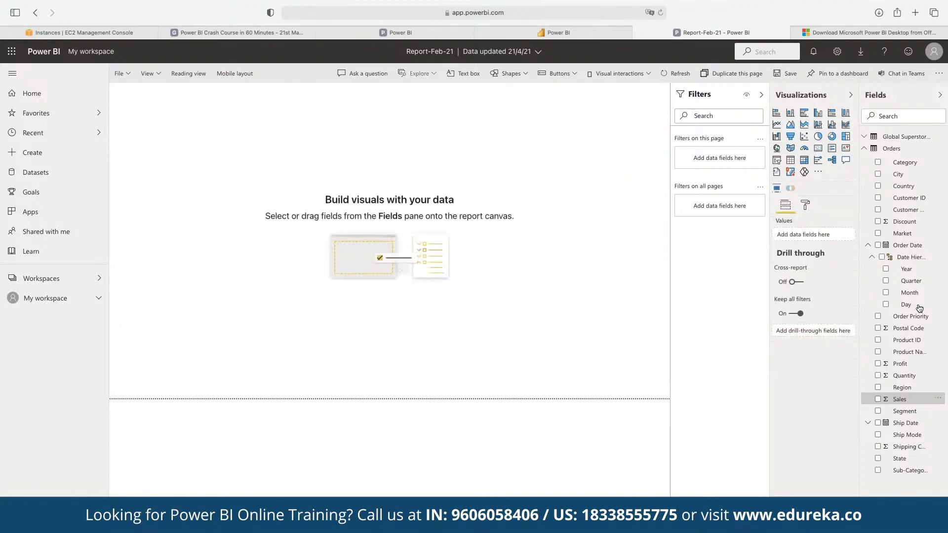